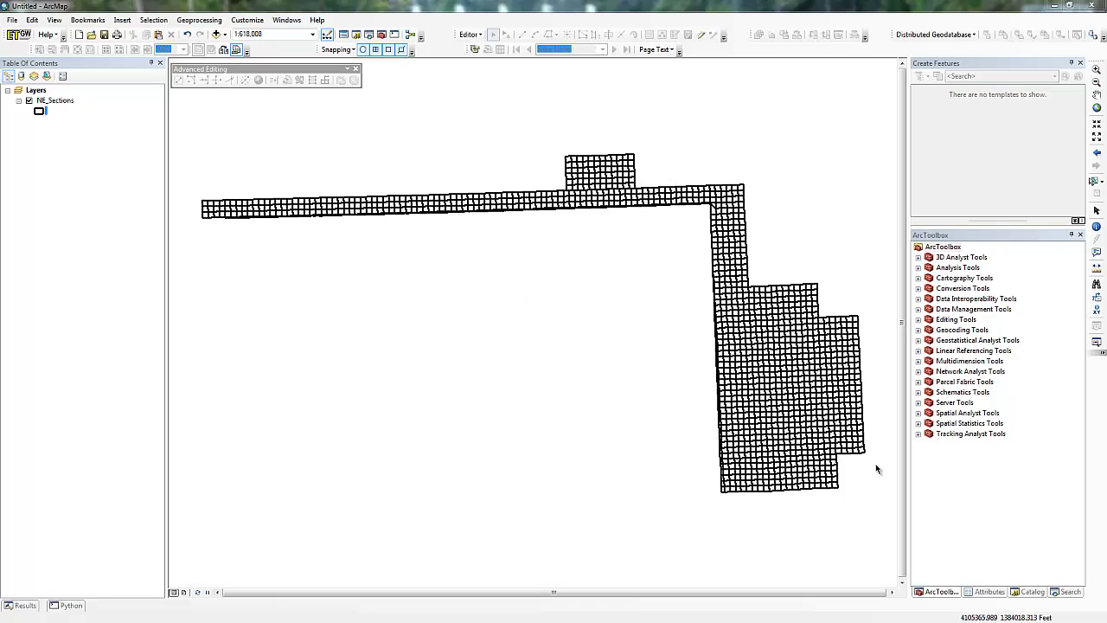
- Add the QQ Section Tools toolbox to ArcToolbox and expand it to show its tools
right_click(948, 456)
left_click(976, 464)
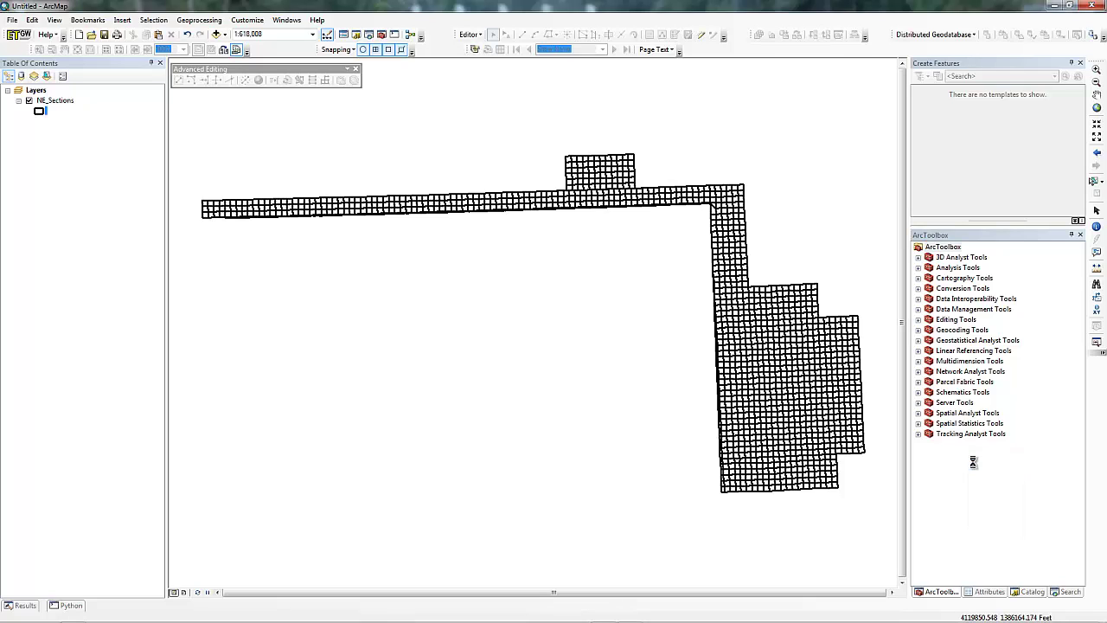
left_click(571, 241)
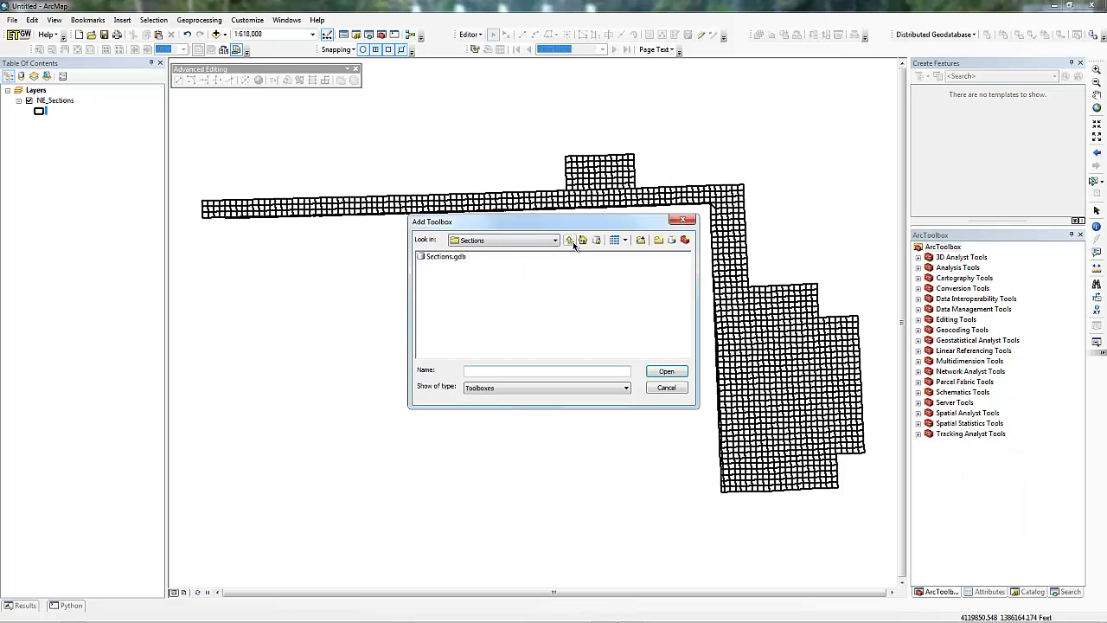
left_click(571, 241)
left_click(541, 287)
left_click(667, 372)
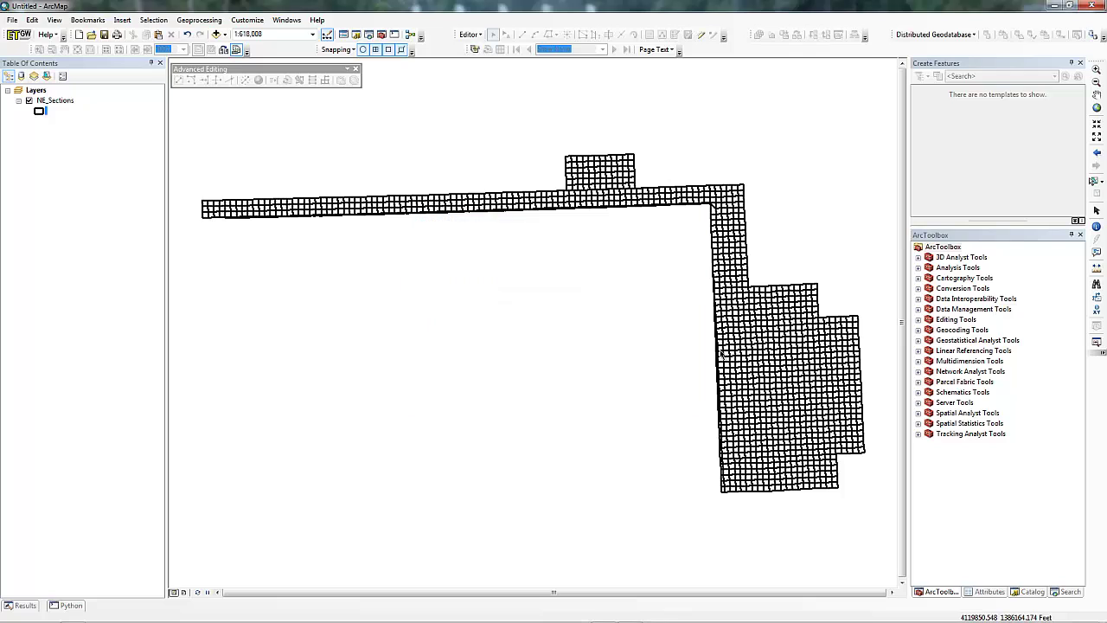
double_click(969, 393)
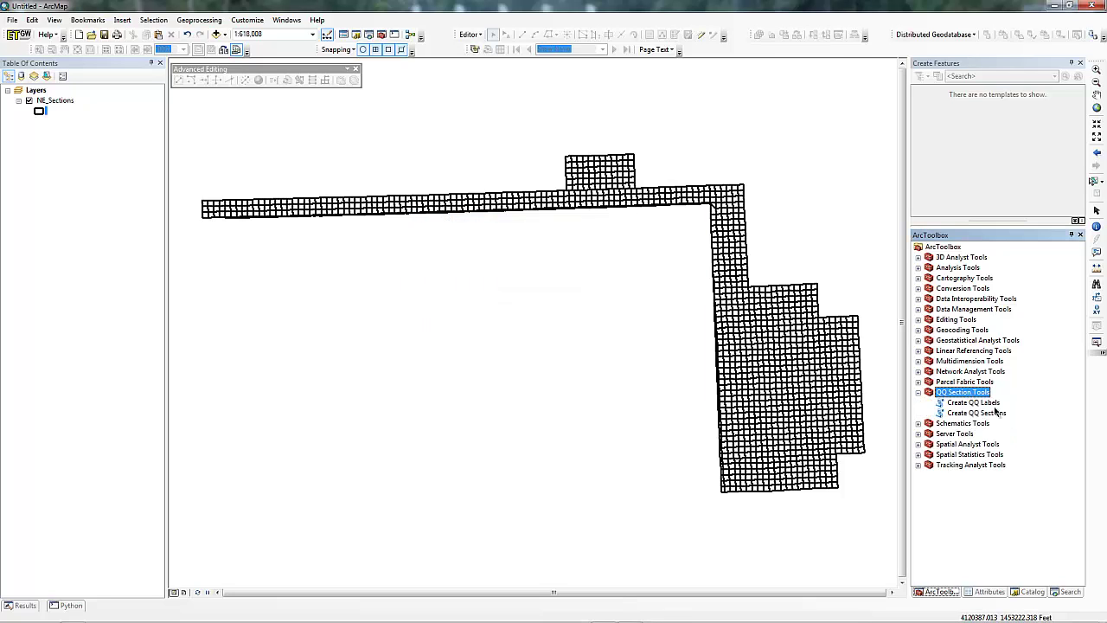
- Start a new feature class in Sections.gdb, naming it Lines and setting its type to Line Features
left_click(1029, 592)
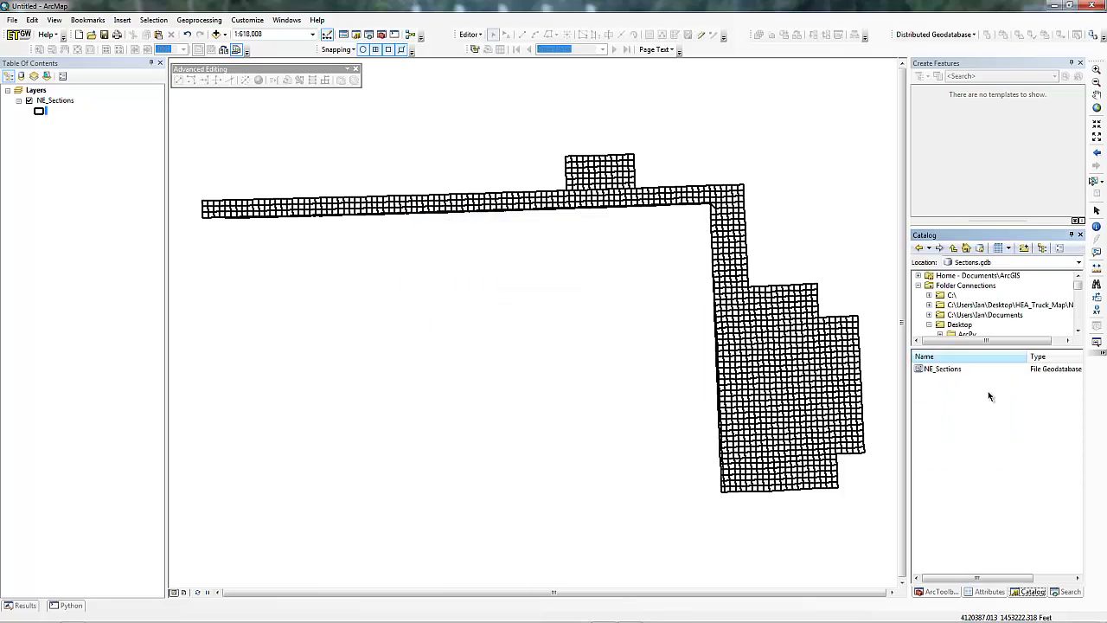
right_click(934, 395)
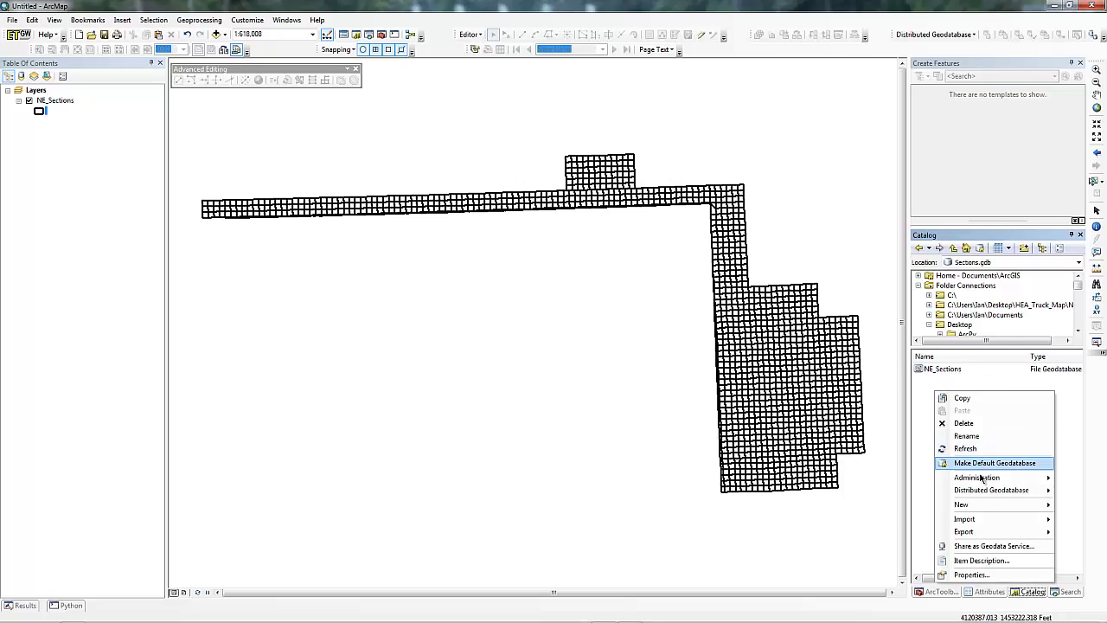
mouse_move(960, 504)
left_click(867, 483)
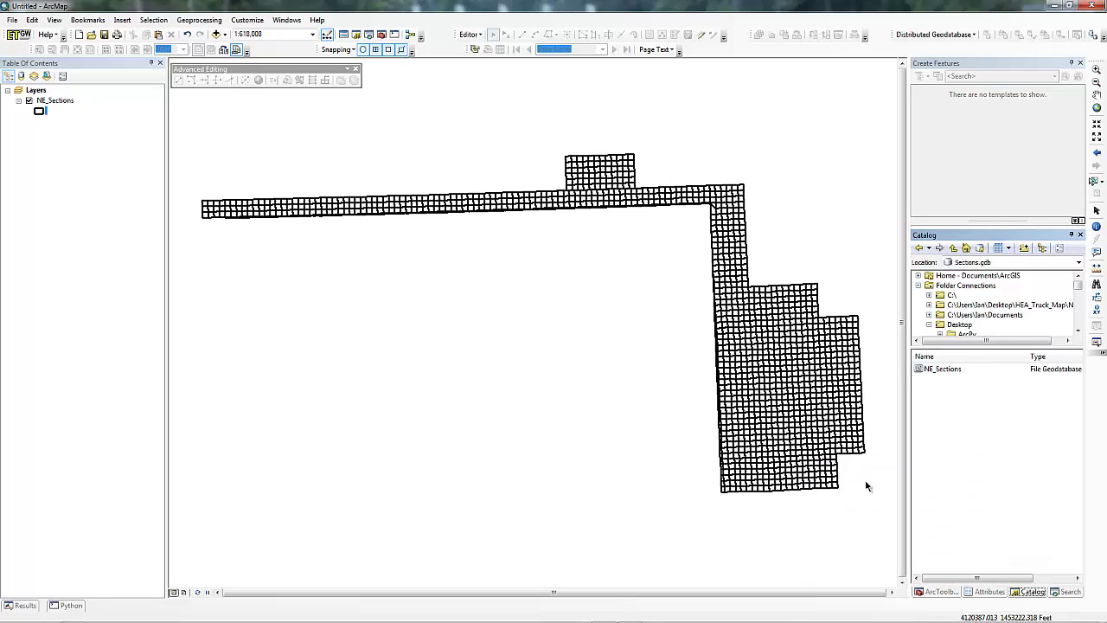
type("Lines")
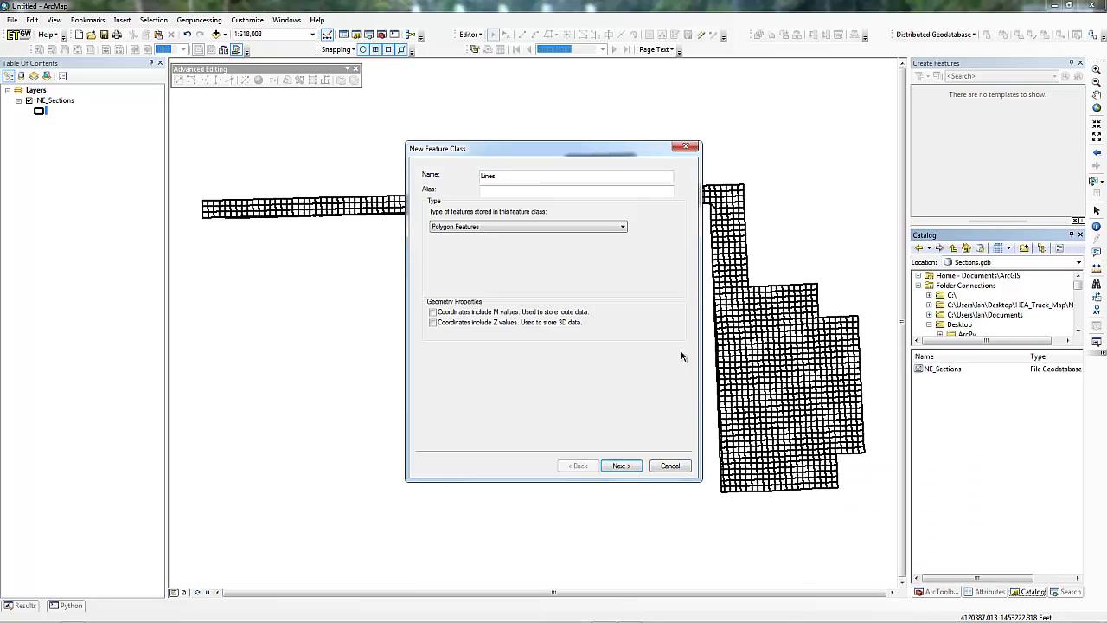
left_click(483, 227)
left_click(471, 239)
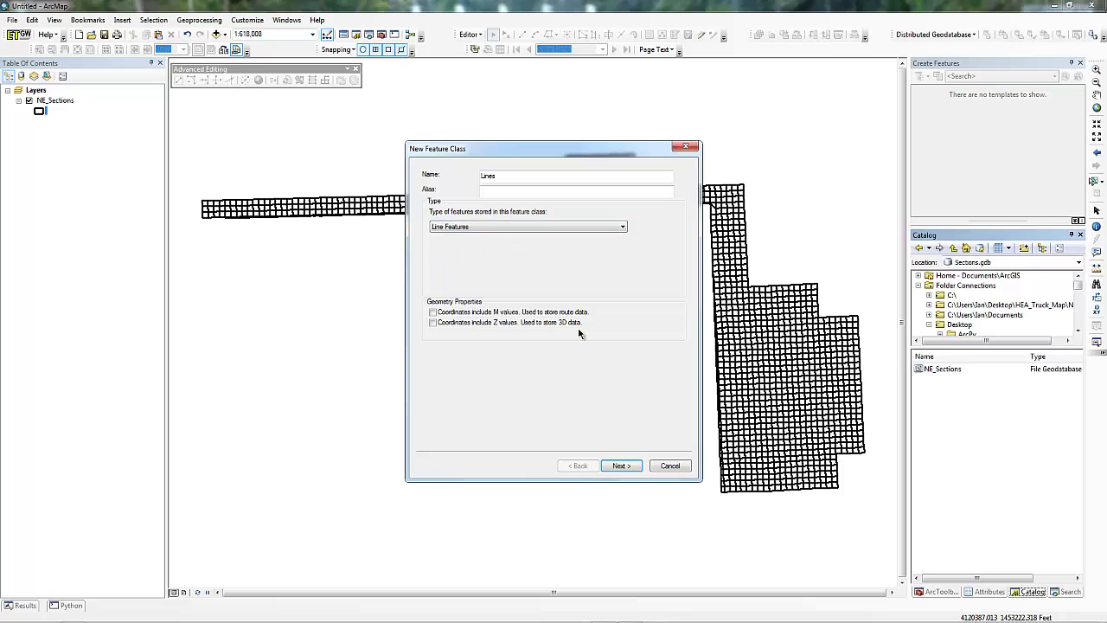
- Accept the default coordinate system, XY tolerance, storage configuration and fields, and finish creating the Lines feature class
left_click(626, 466)
left_click(621, 467)
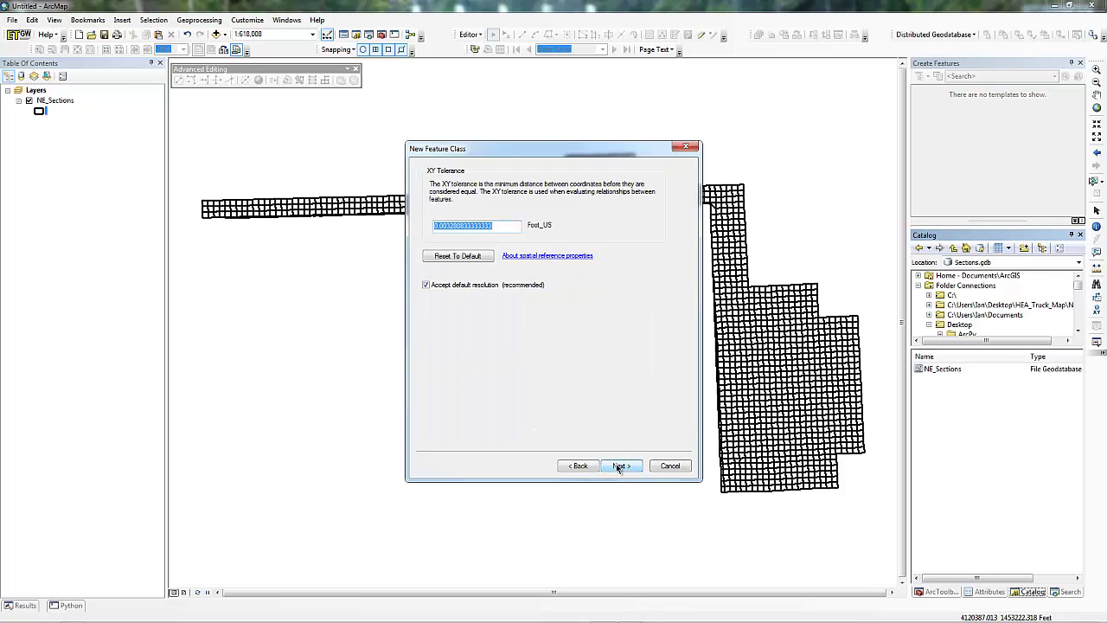
left_click(622, 467)
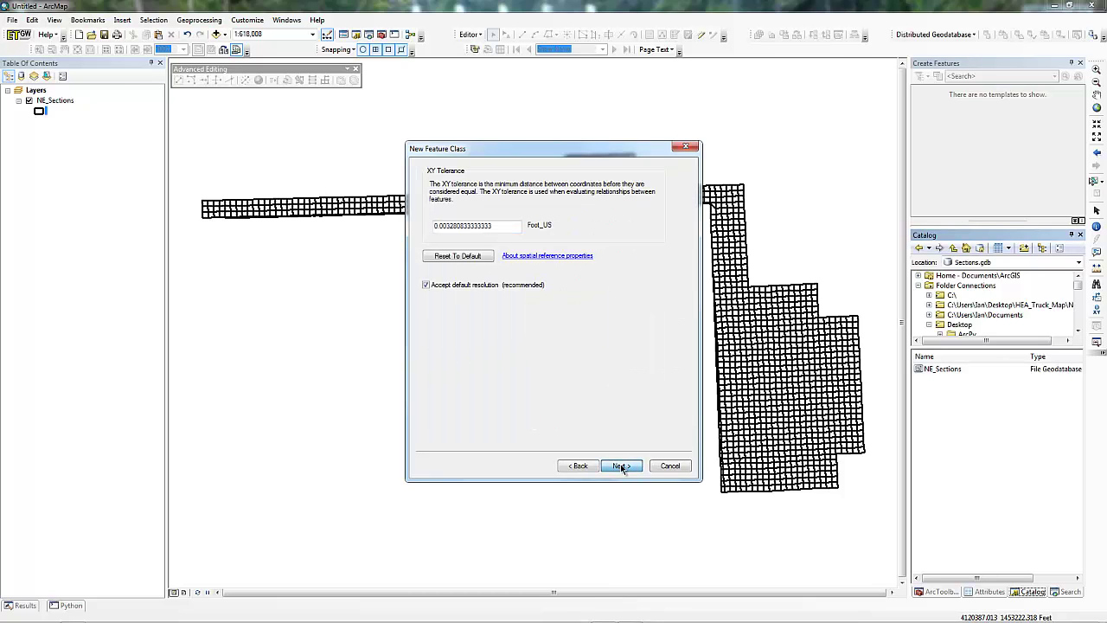
left_click(622, 467)
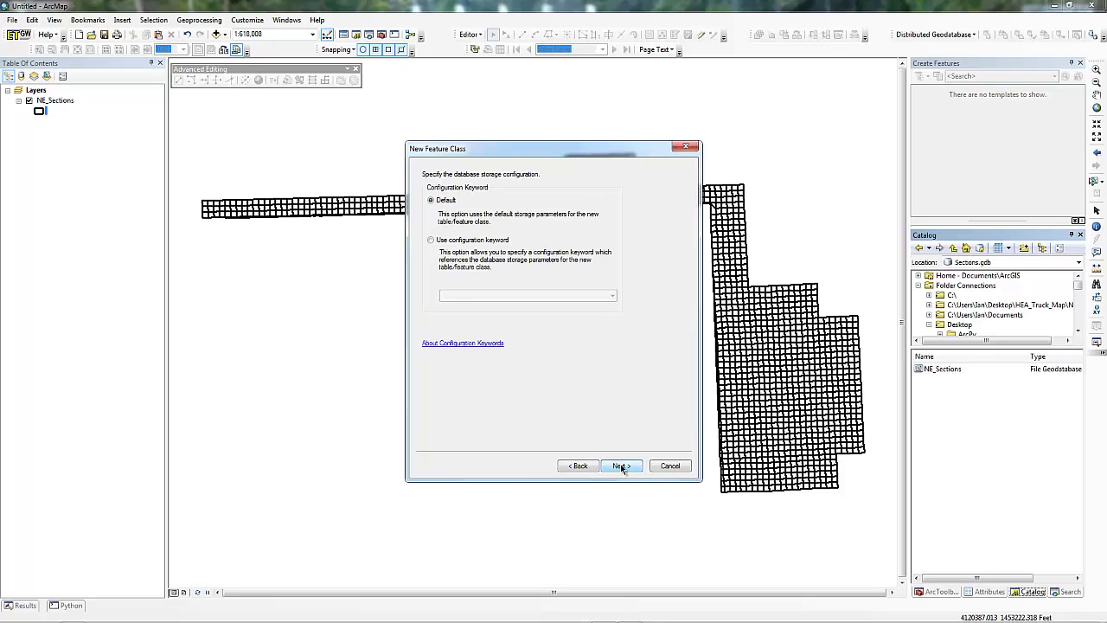
left_click(622, 467)
left_click(621, 466)
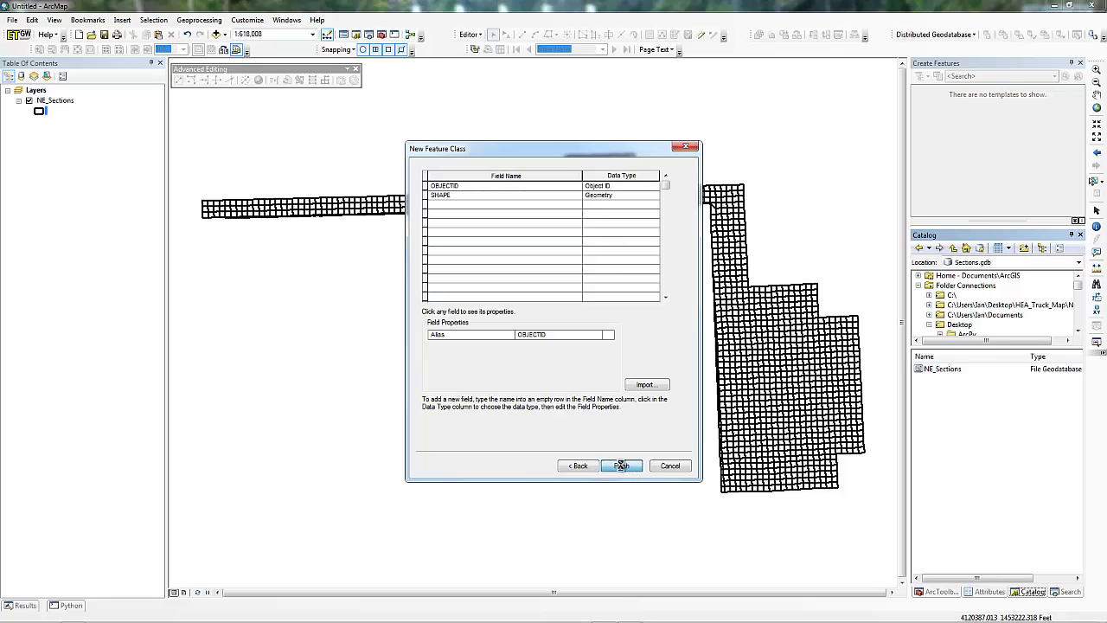
- Set up a new point feature class named Points in Sections.gdb, keeping the default coordinate system, XY tolerance and storage configuration
right_click(946, 405)
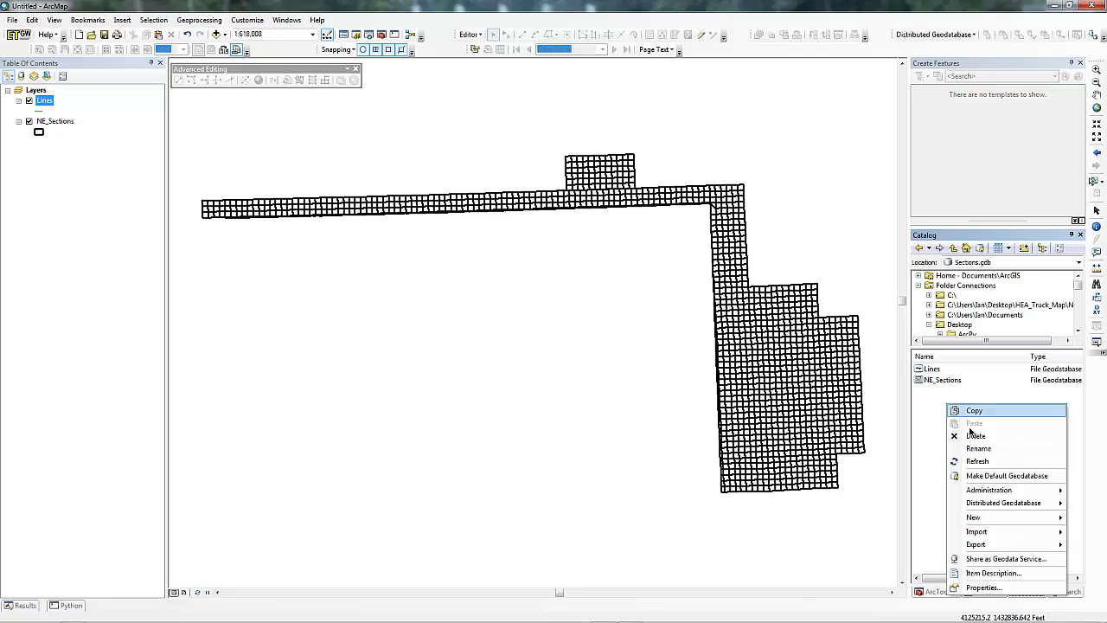
mouse_move(973, 517)
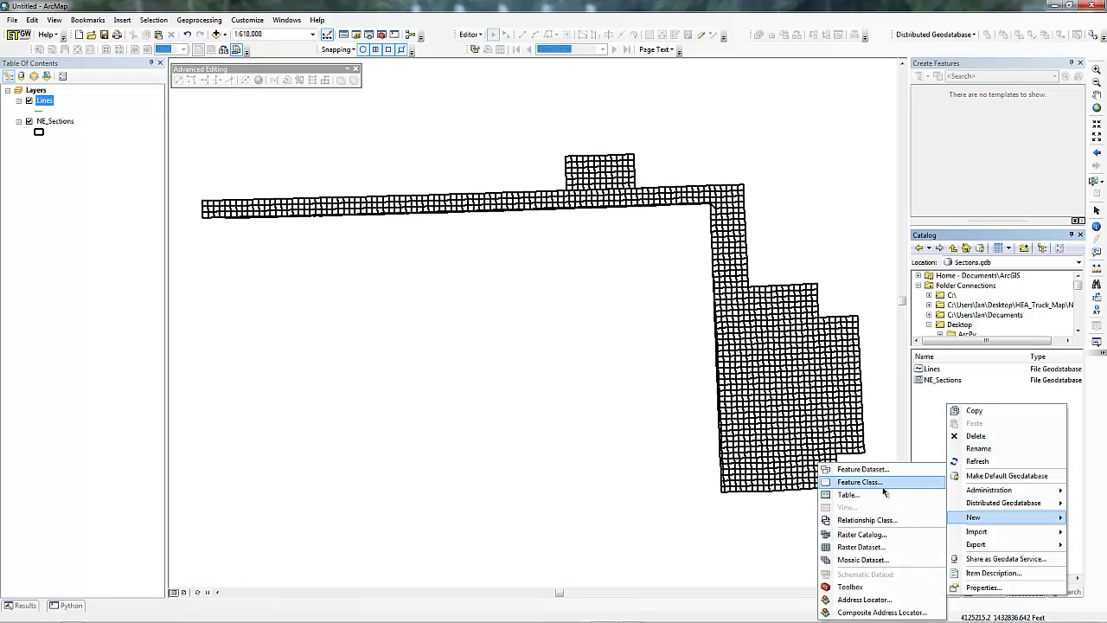
left_click(882, 482)
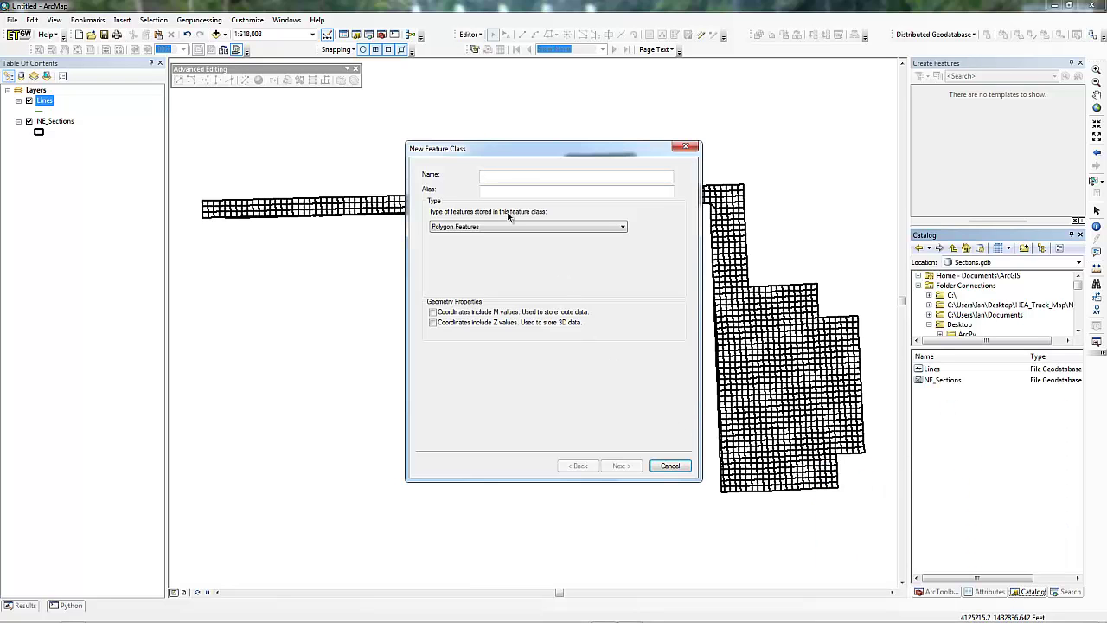
type("Points")
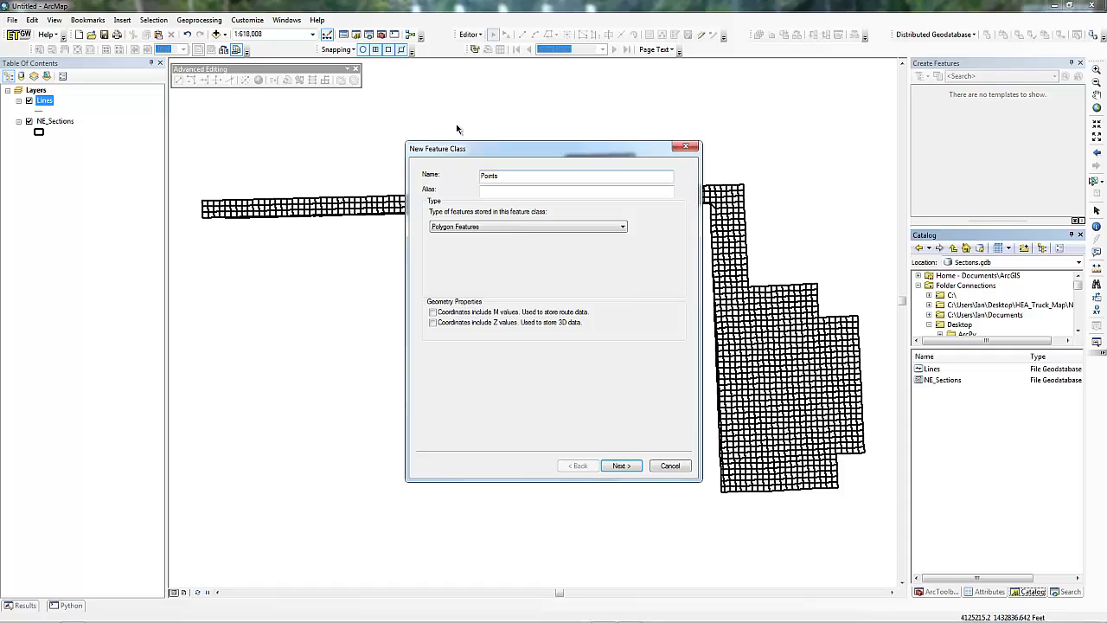
left_click(468, 227)
left_click(467, 257)
left_click(620, 466)
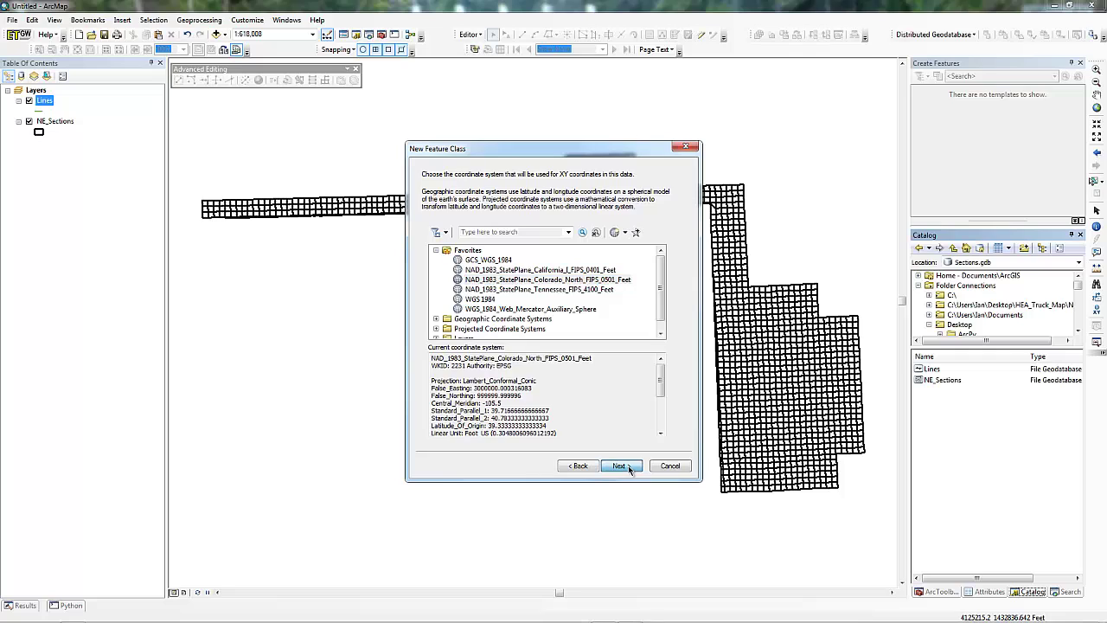
left_click(626, 467)
left_click(625, 466)
left_click(623, 467)
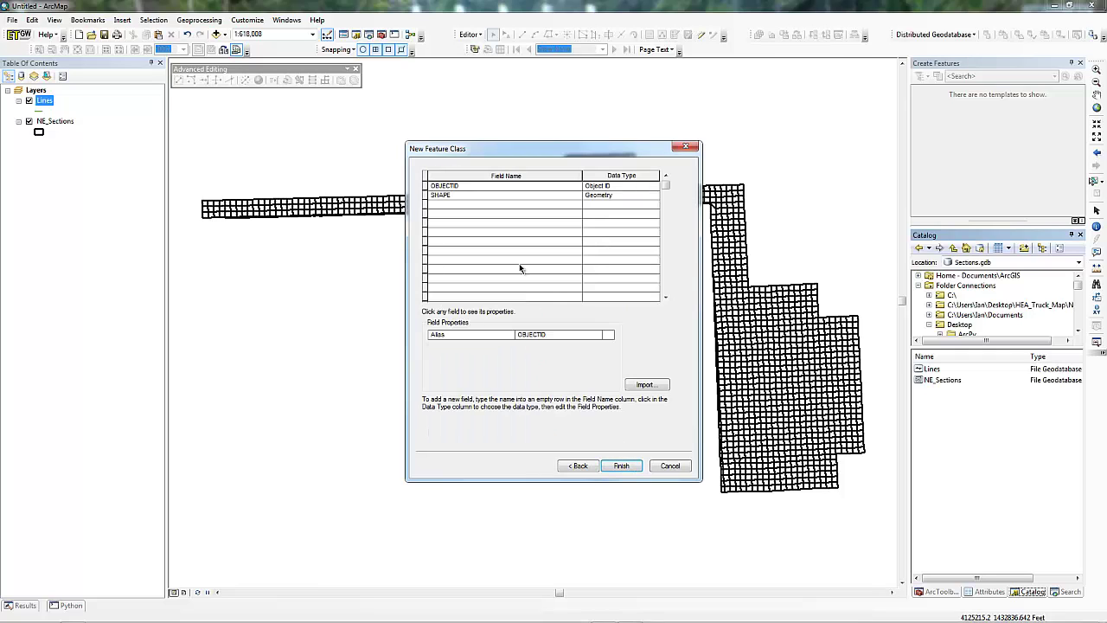
- Add a text field named Label to the Points feature class and finish creating it
left_click(441, 205)
type("L")
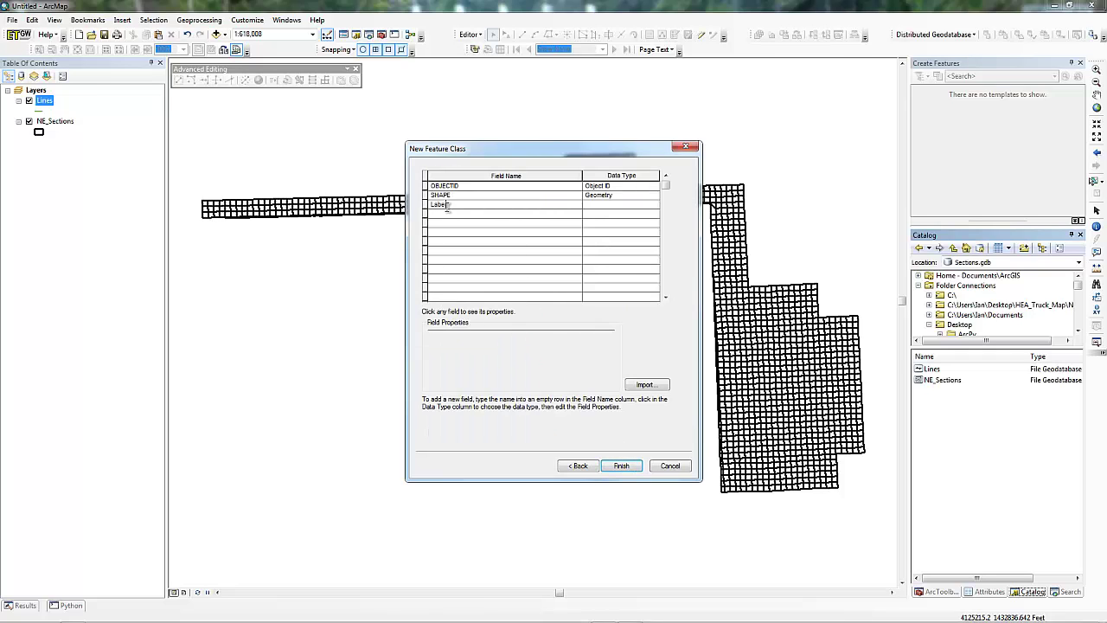
type("abel")
left_click(451, 217)
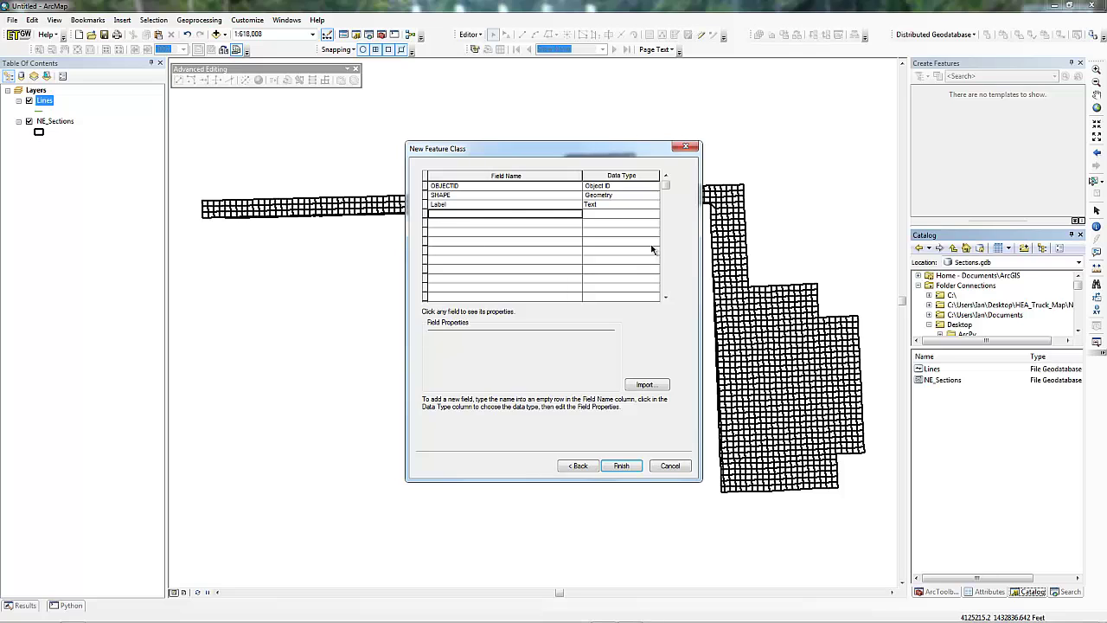
left_click(623, 466)
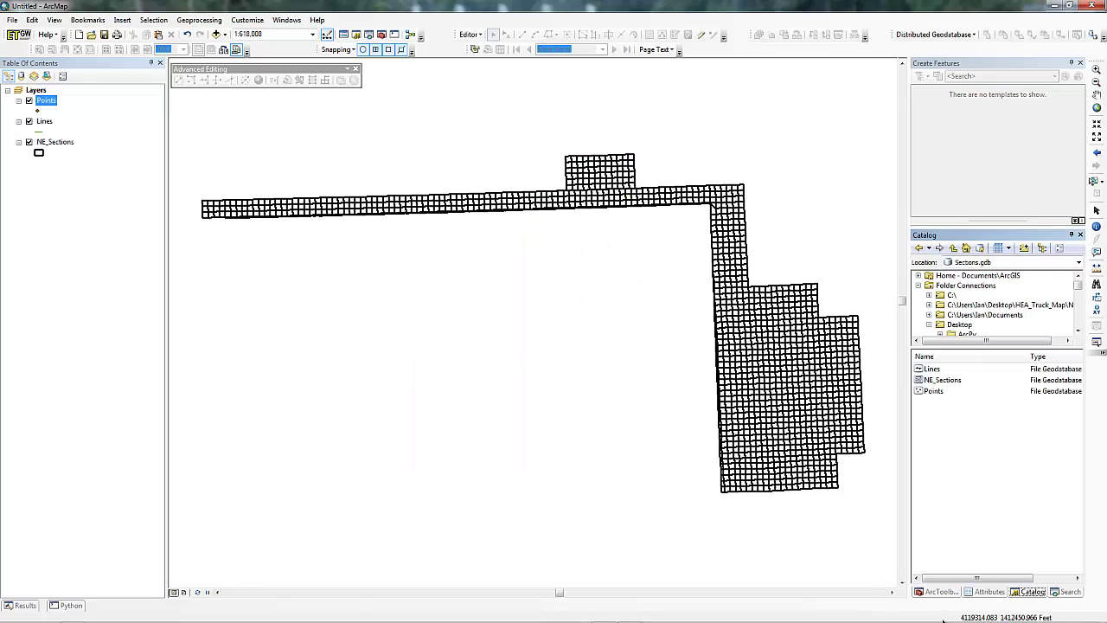
- Open the Create QQ Sections tool with NE_Sections as the input section grid and Lines as the input polyline feature class
left_click(939, 591)
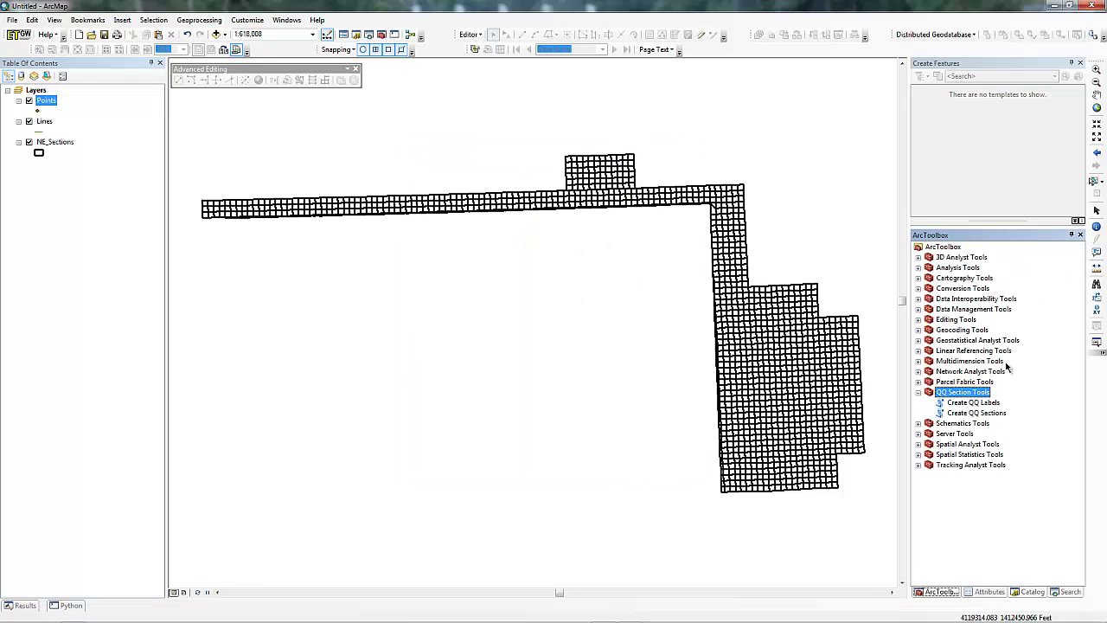
double_click(977, 414)
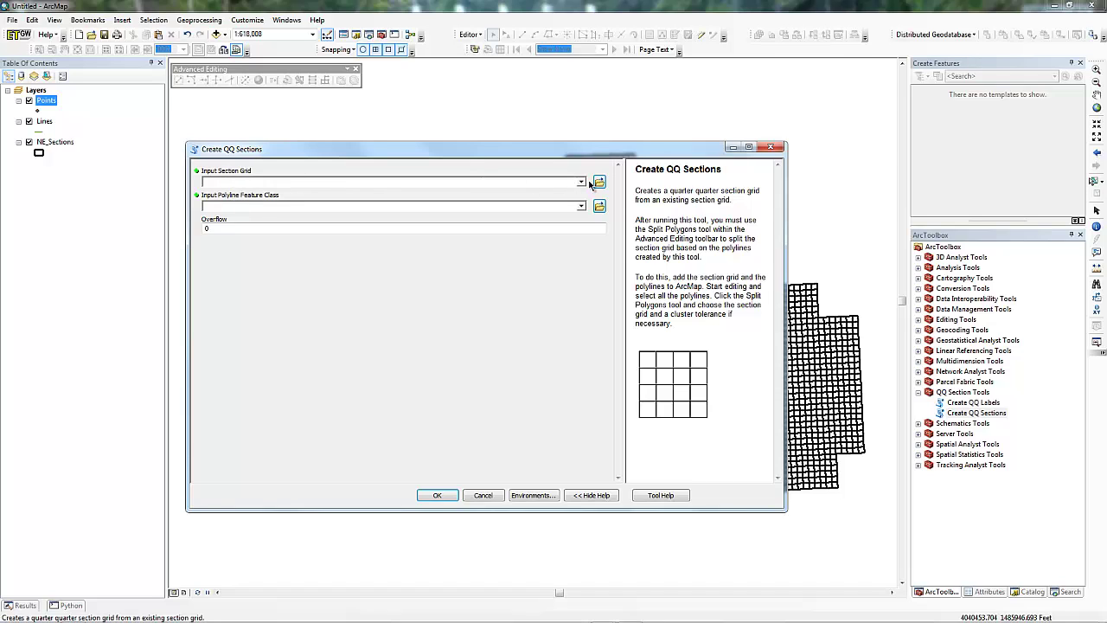
left_click(581, 182)
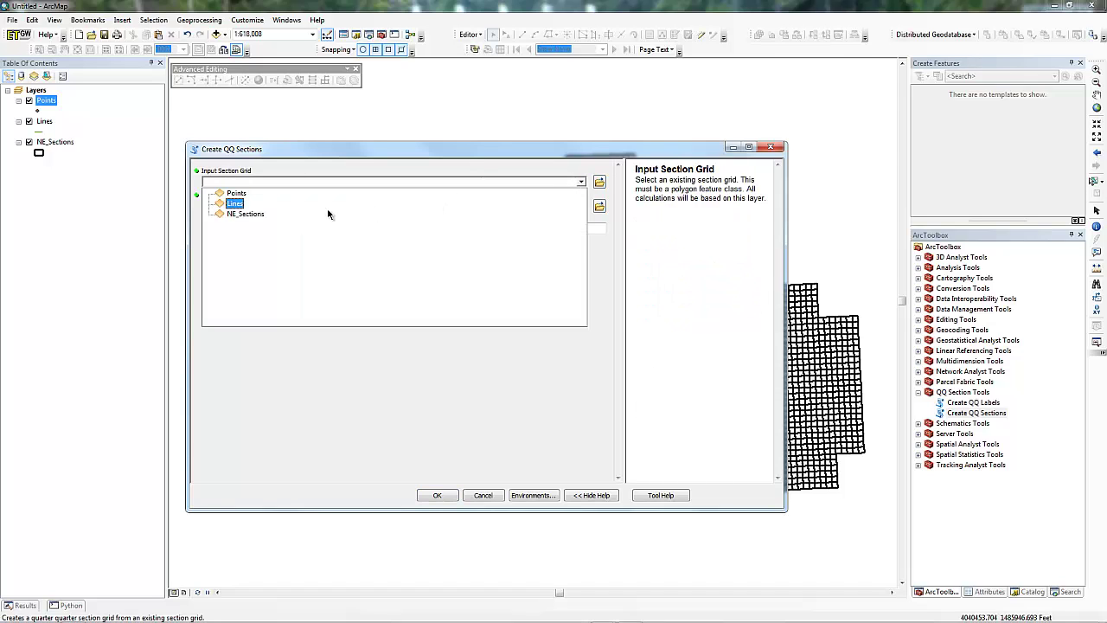
left_click(250, 214)
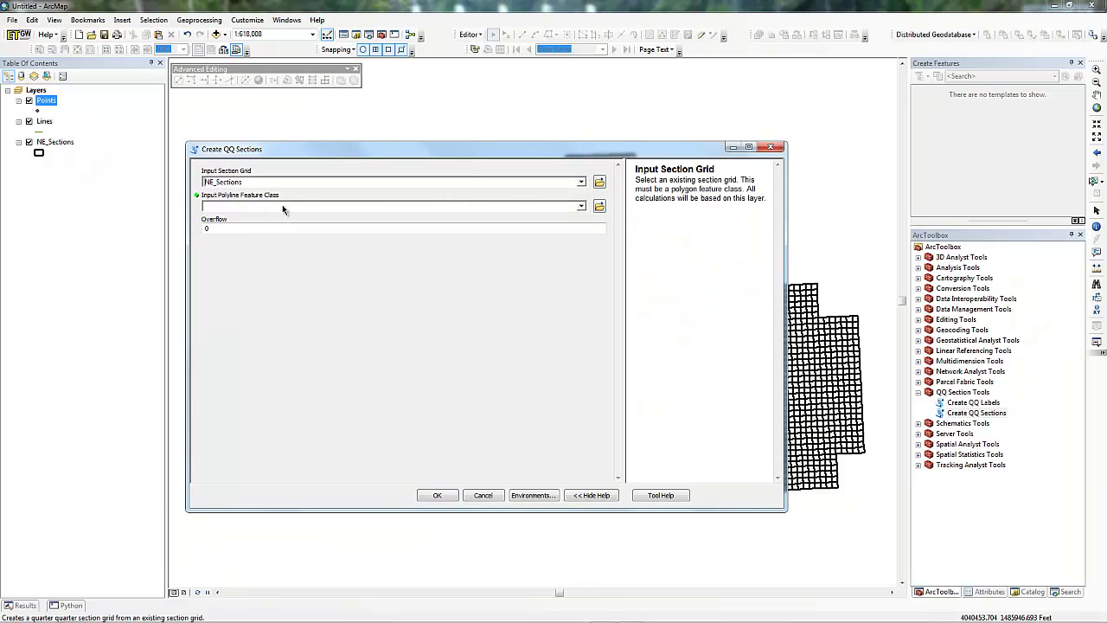
left_click(208, 206)
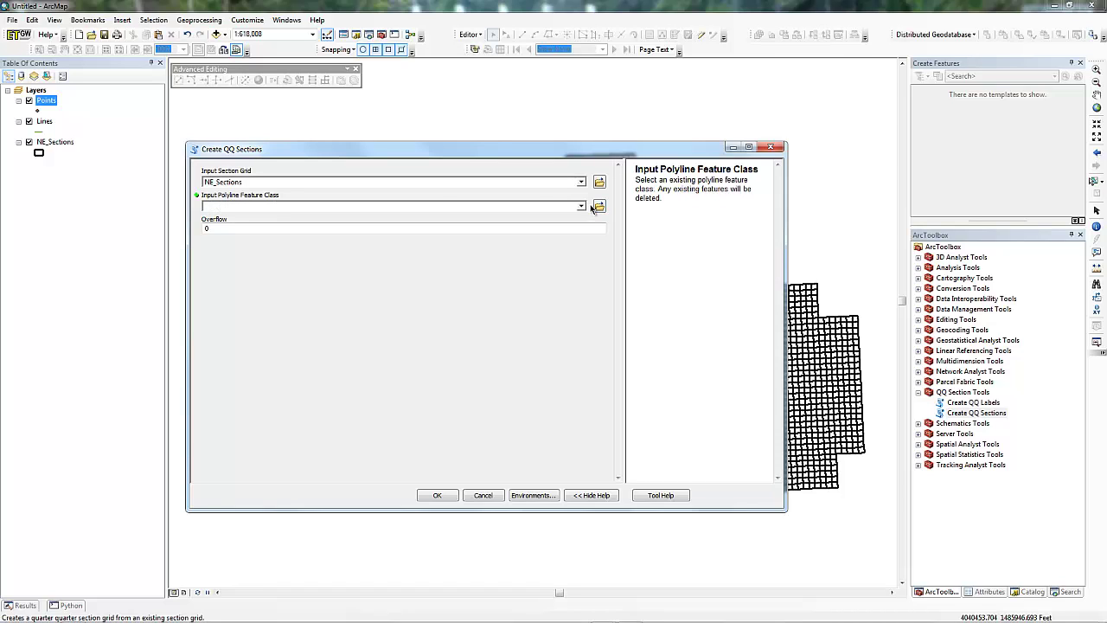
left_click(580, 207)
left_click(236, 227)
- Set the Overflow to 0 and run the Create QQ Sections tool
left_click(257, 229)
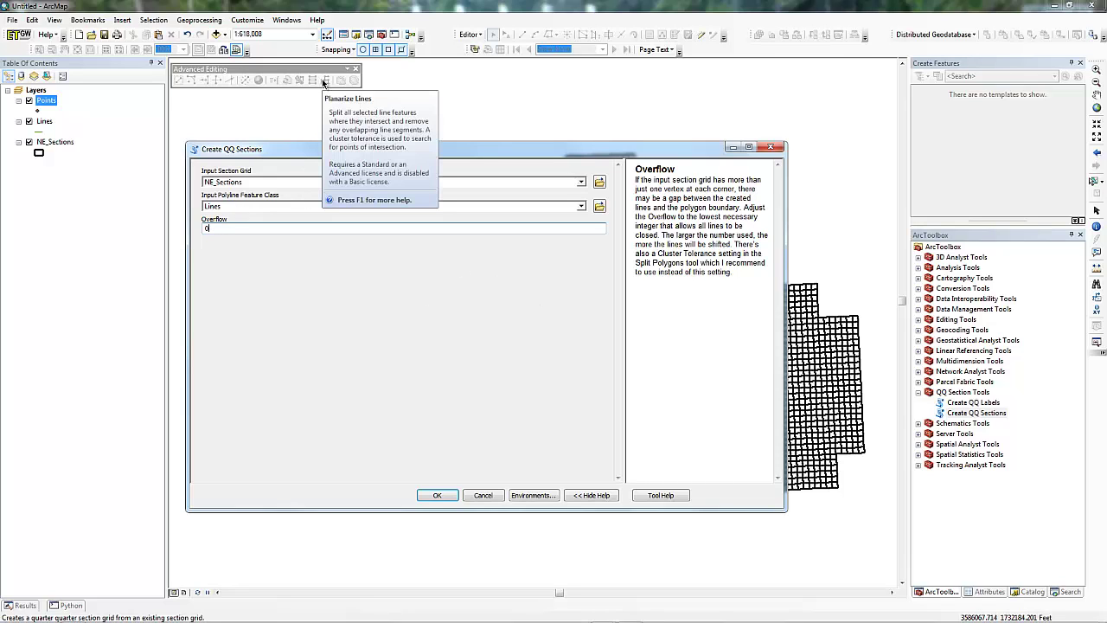
left_click(229, 230)
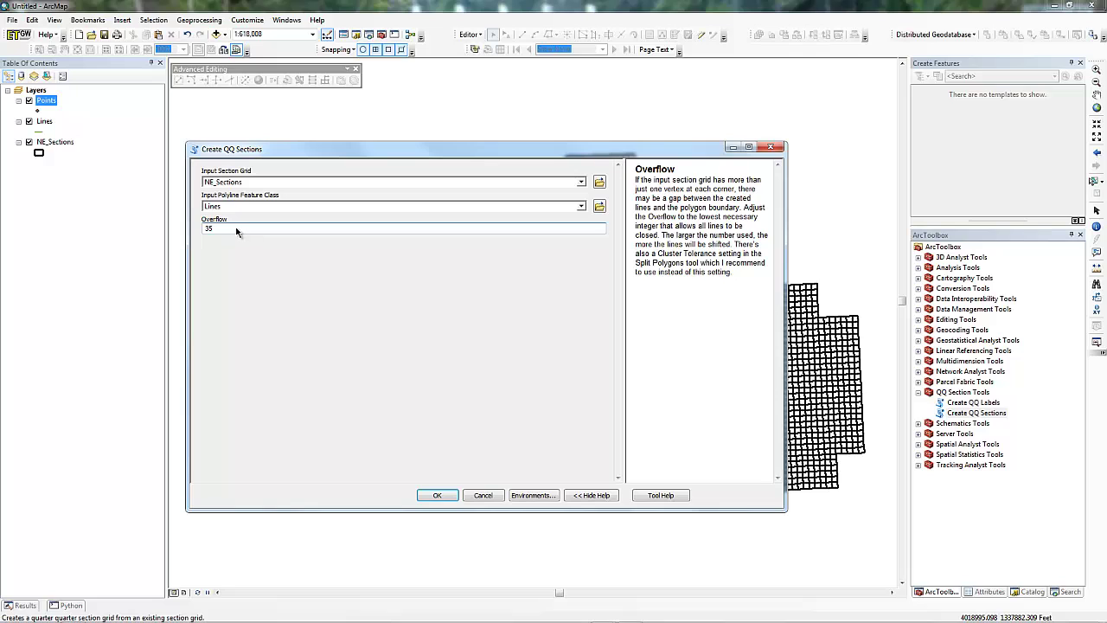
left_click_drag(236, 231, 192, 230)
type("0")
left_click(437, 494)
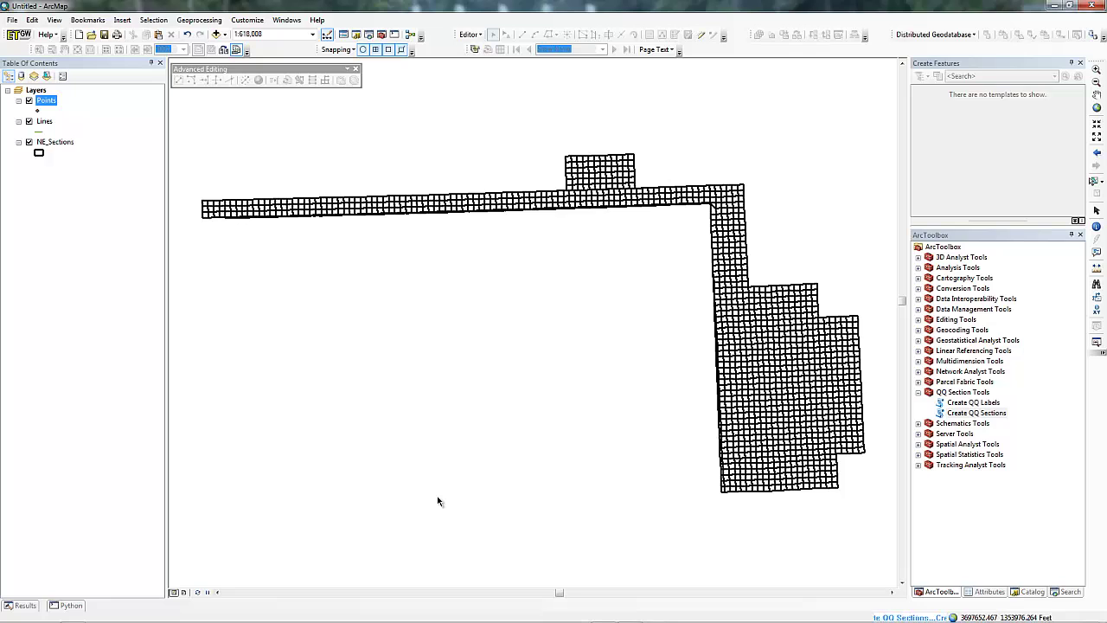
- Change the Lines layer's symbol color to red
left_click(38, 133)
left_click(839, 212)
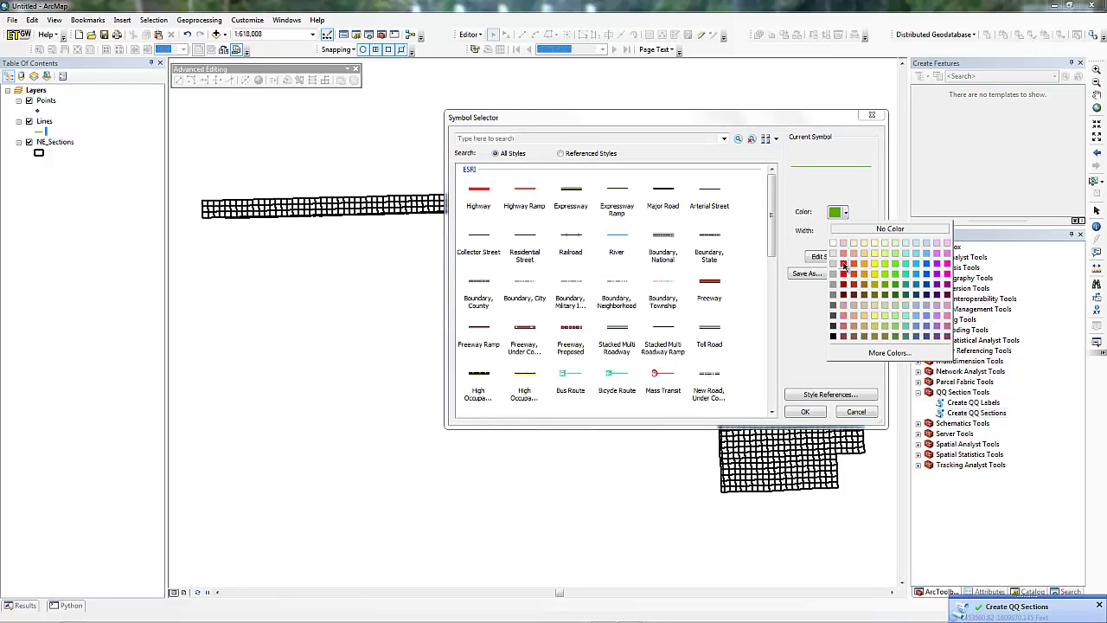
left_click(843, 264)
left_click(805, 412)
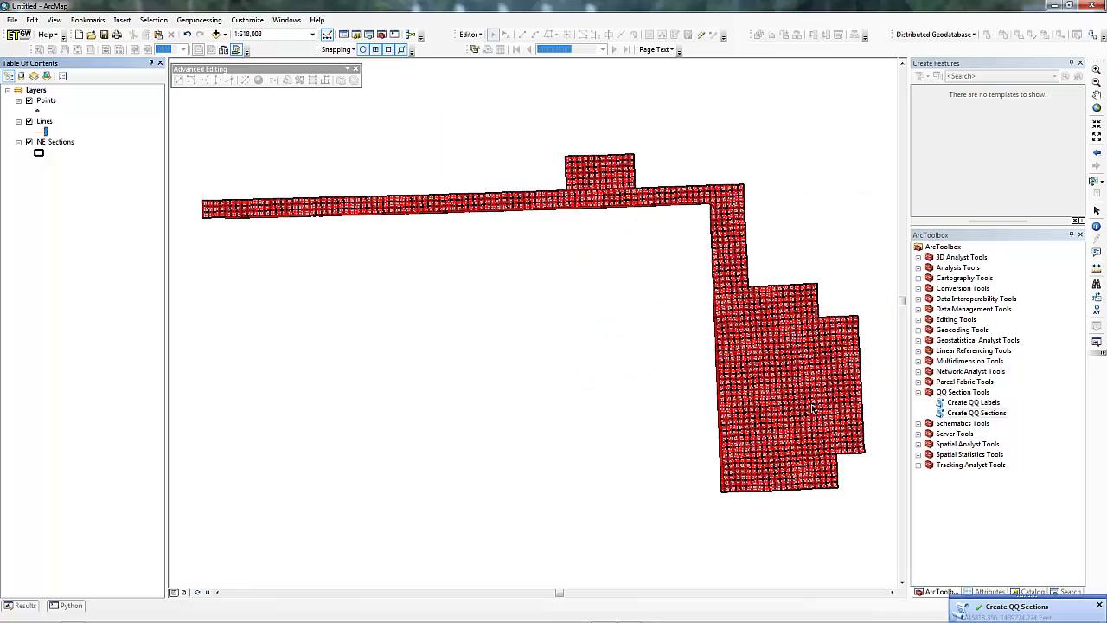
- Examine the red quarter-quarter lines across the section grid, from the southeastern block up to the northern strip
left_click(1095, 70)
left_click_drag(682, 277, 827, 416)
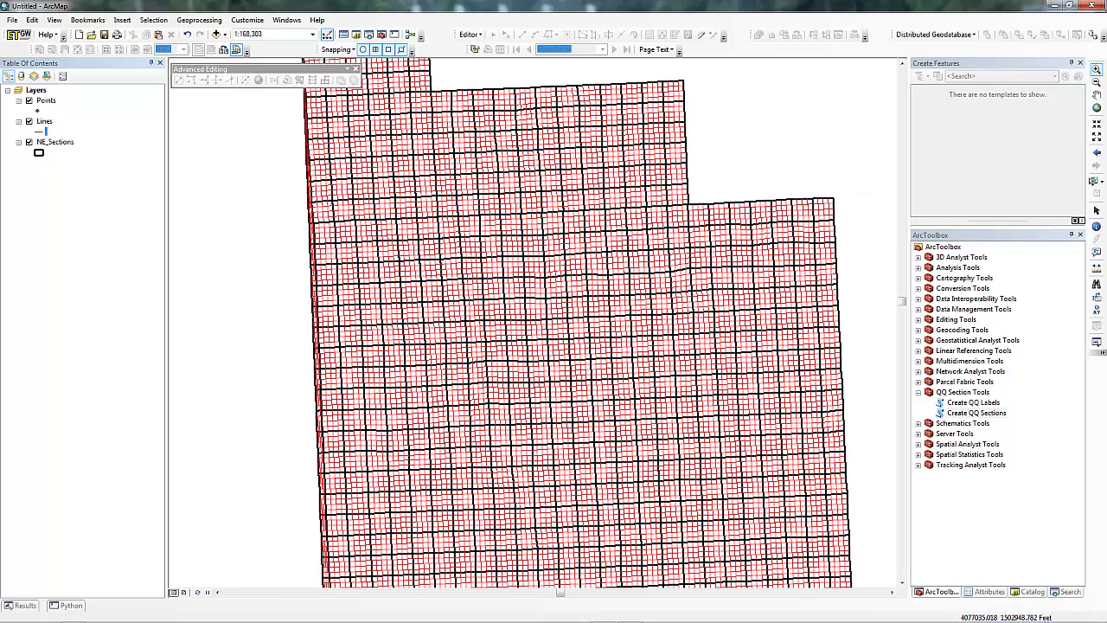
left_click(1096, 95)
left_click_drag(540, 364, 609, 377)
left_click_drag(575, 273, 575, 157)
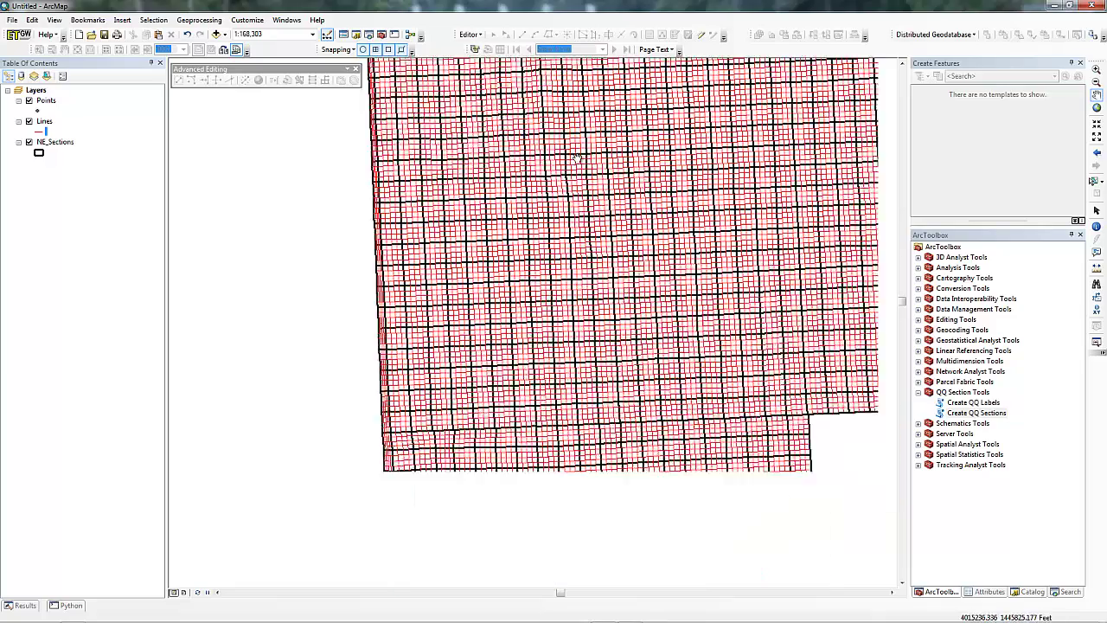
scroll(534, 197, "up", 1)
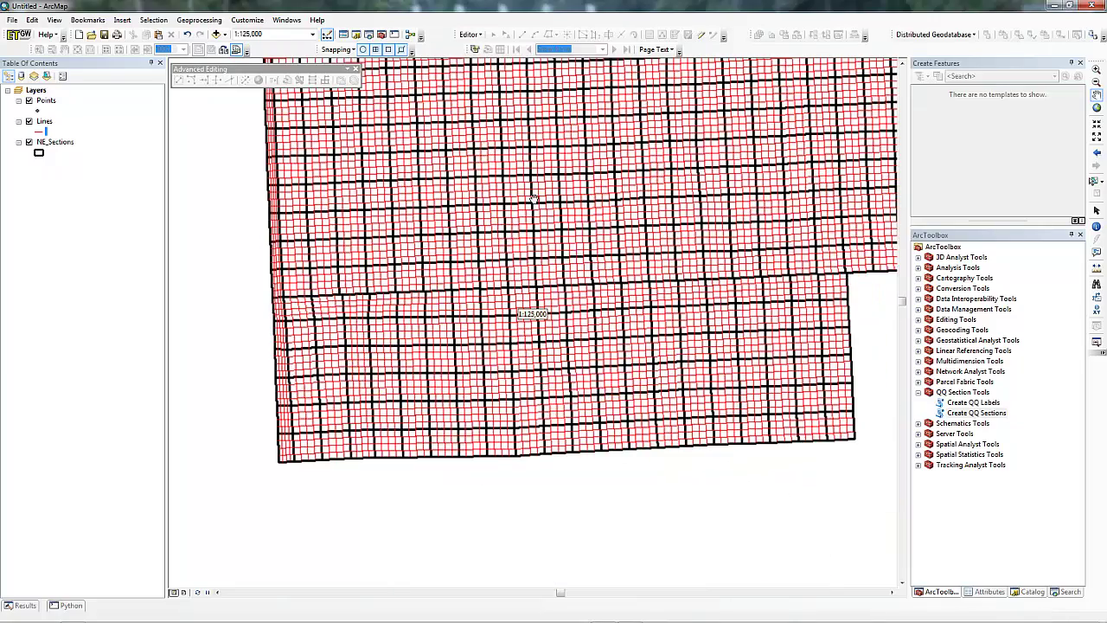
scroll(534, 197, "down", 2)
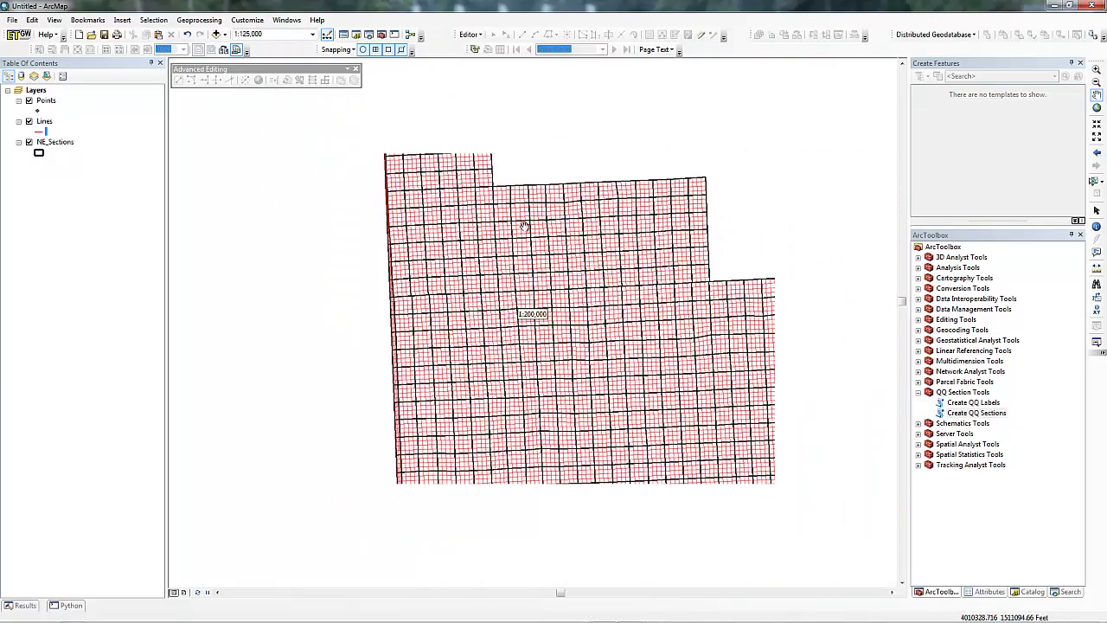
scroll(519, 208, "down", 1)
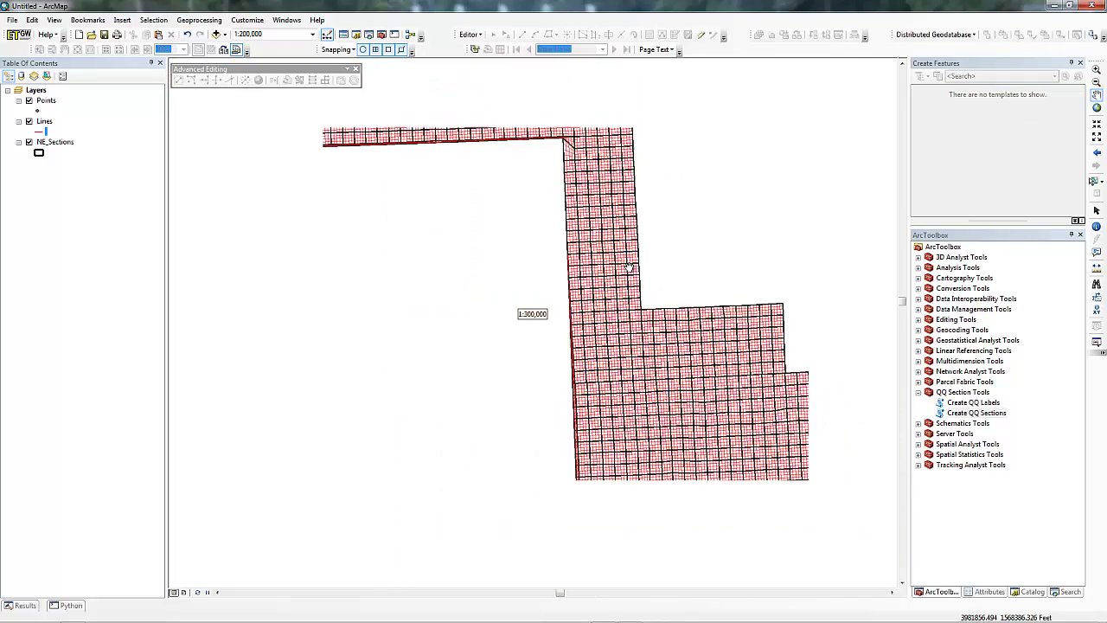
scroll(534, 257, "down", 2)
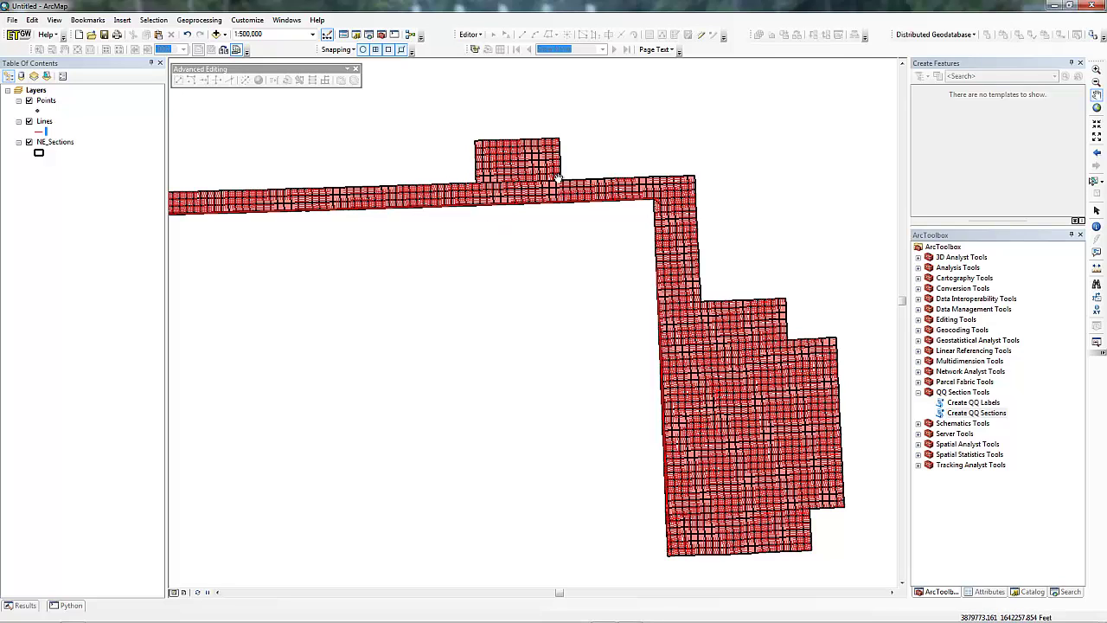
- Start an edit session and select all features in the Lines layer
left_click(470, 35)
left_click(493, 46)
left_click(44, 121)
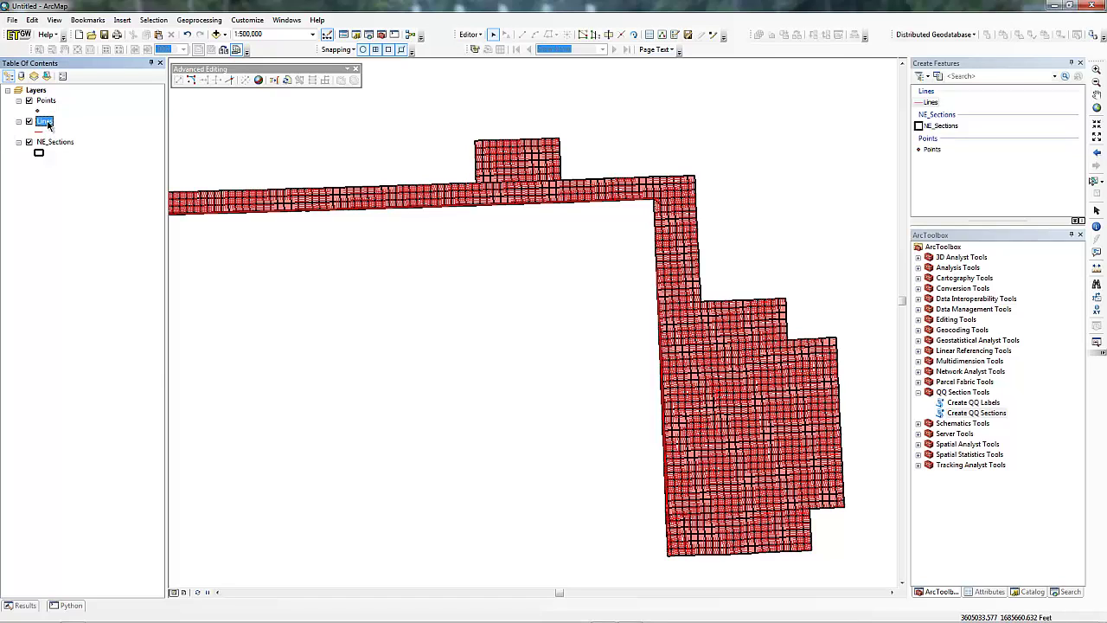
right_click(44, 121)
mouse_move(113, 237)
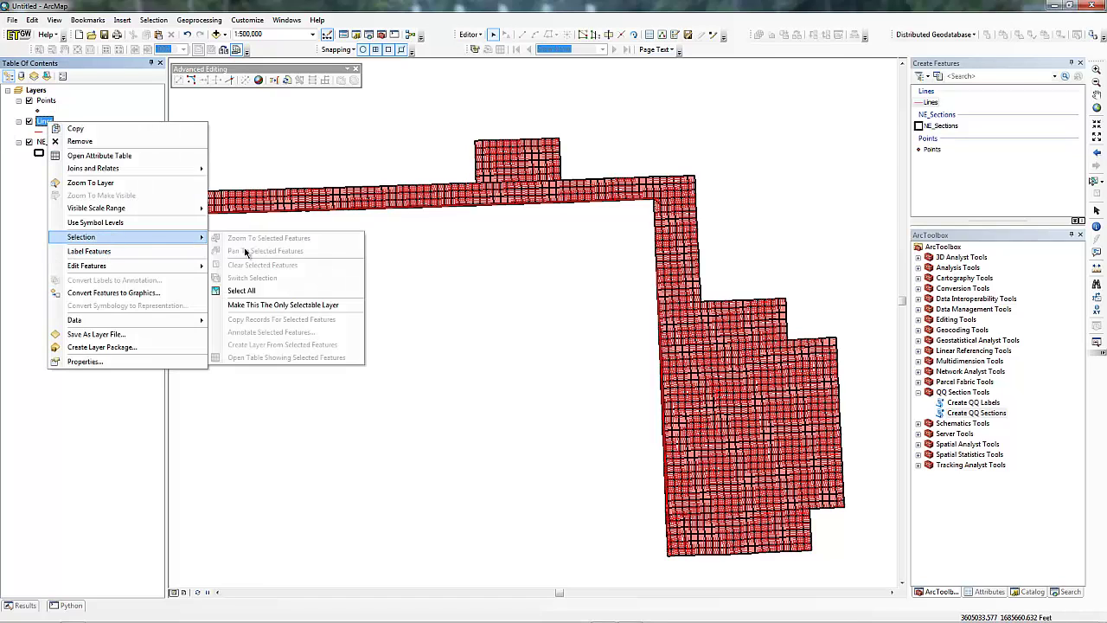
left_click(270, 290)
left_click(609, 372)
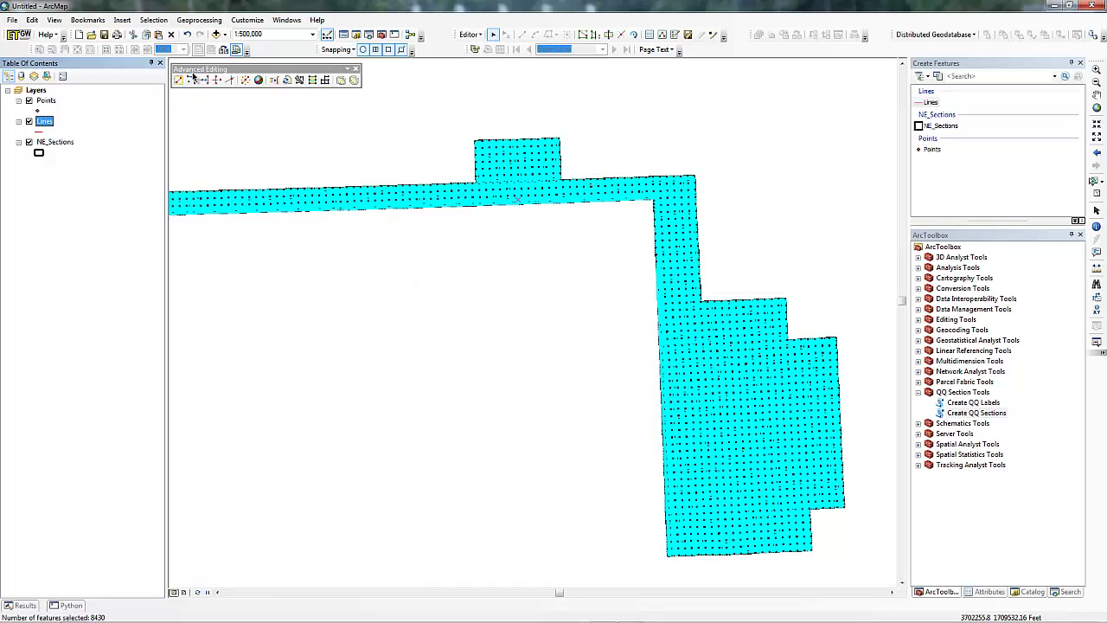
- Split the NE_Sections polygons with the selected lines at a cluster tolerance of 35 feet, and save and end the edit session
left_click(313, 80)
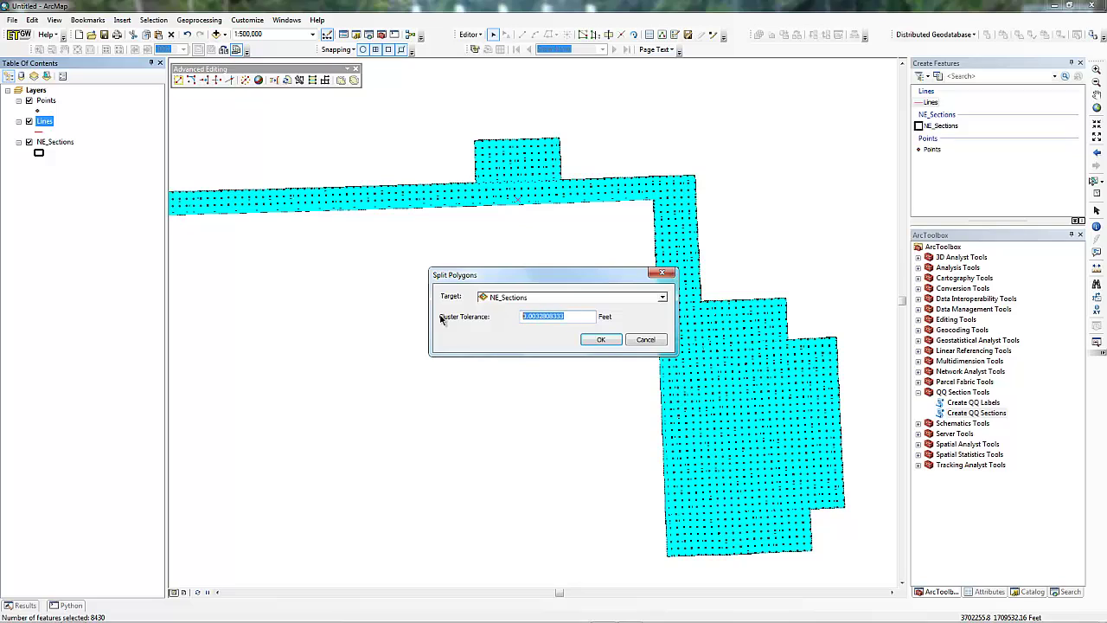
type("35")
left_click(608, 341)
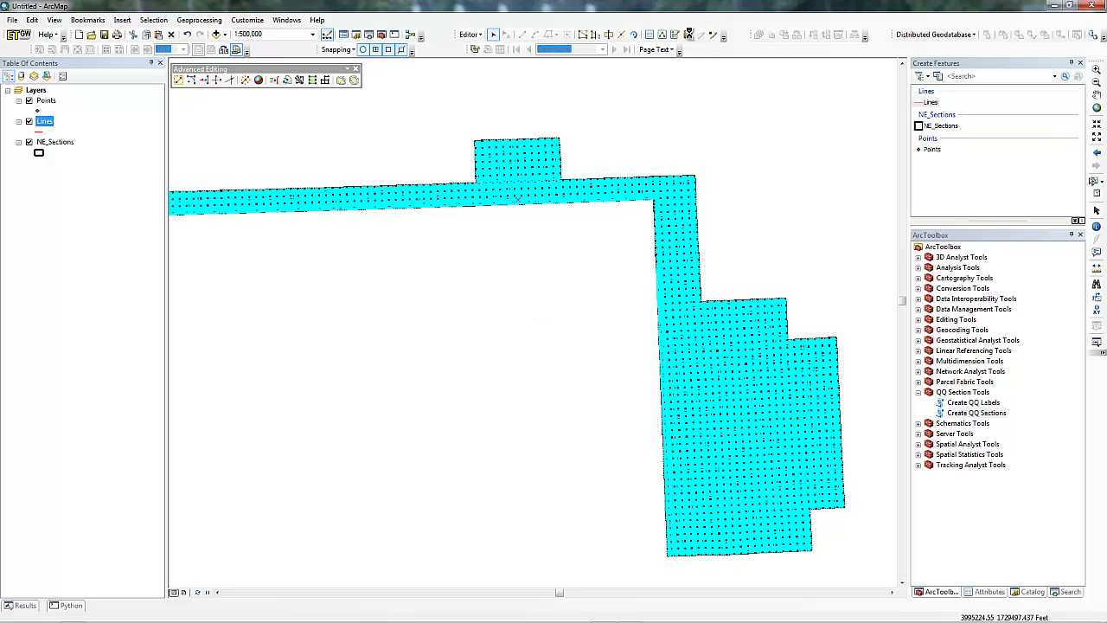
left_click(689, 36)
left_click(709, 38)
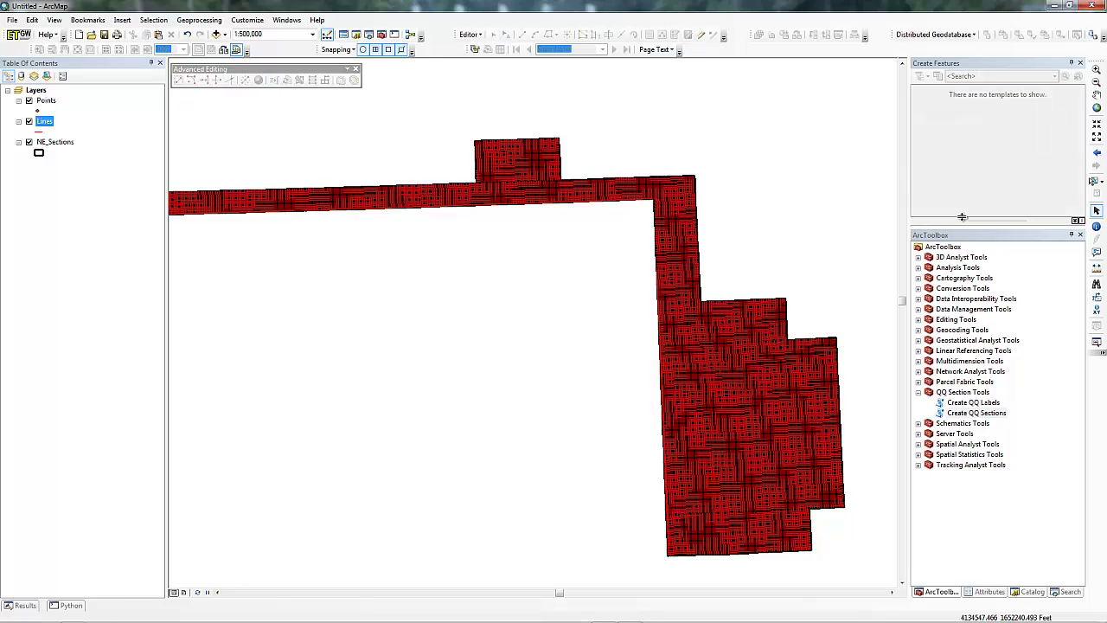
- Hide the Lines layer and give the NE_Sections polygons a thinner outline
left_click(28, 122)
left_click(38, 152)
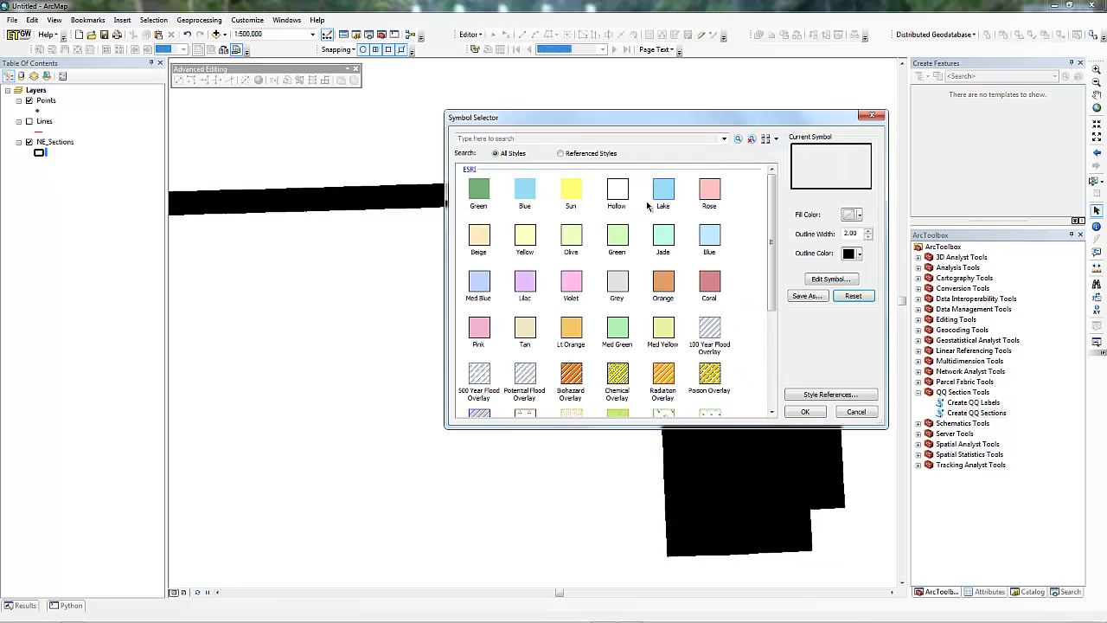
left_click(806, 412)
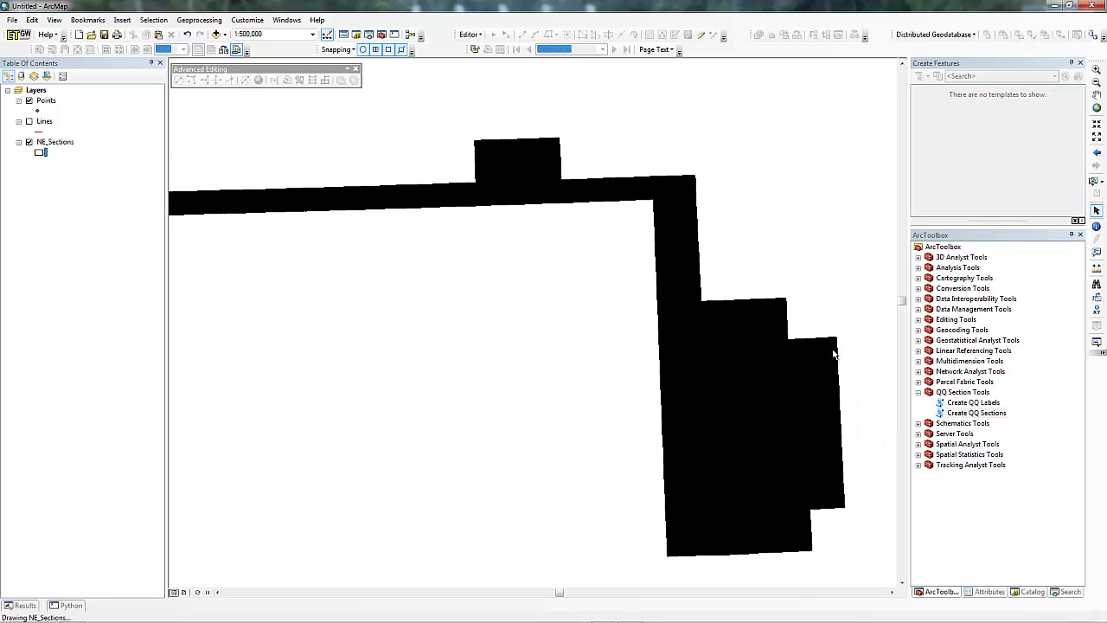
- Start an edit session and select sample NE_Sections polygons in the eastern part of the grid to check the split, and clear the selection
left_click(1096, 69)
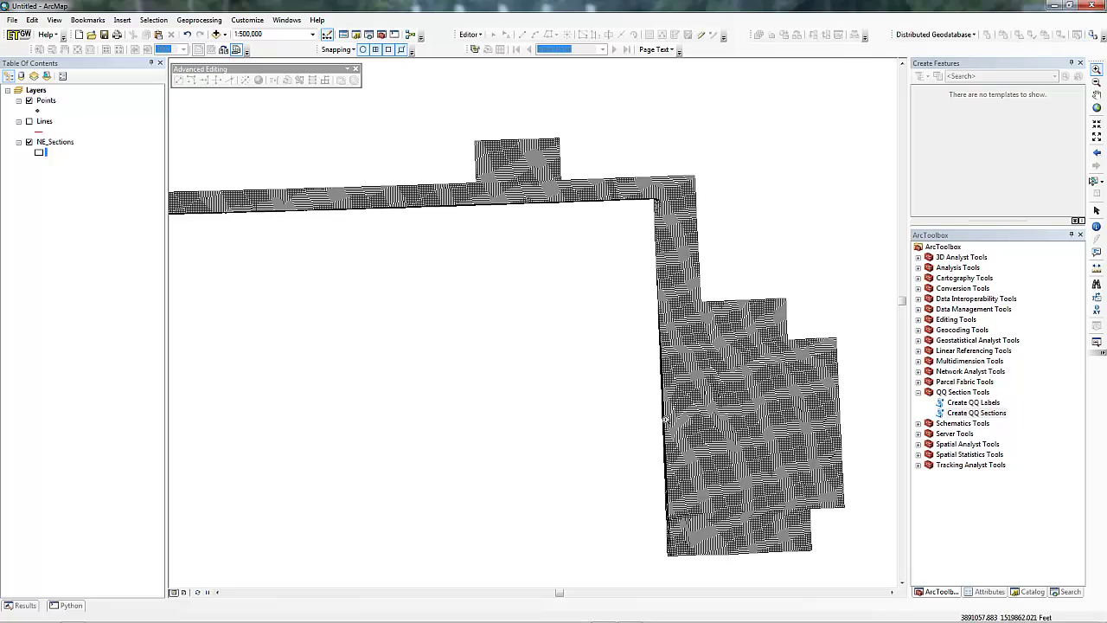
left_click_drag(575, 344, 809, 516)
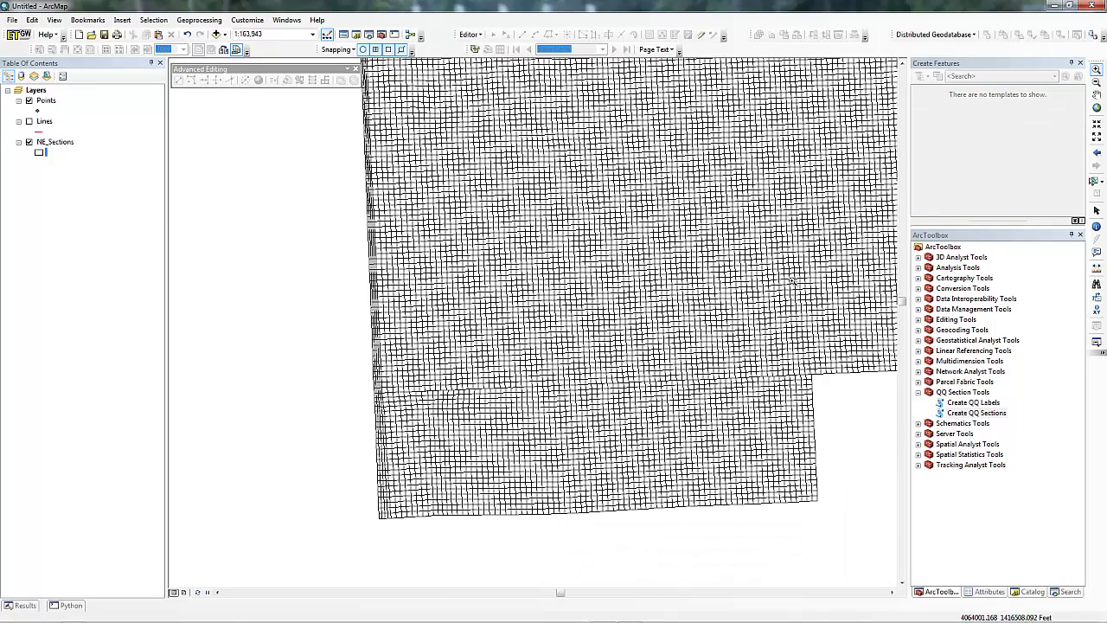
left_click(469, 35)
left_click(497, 46)
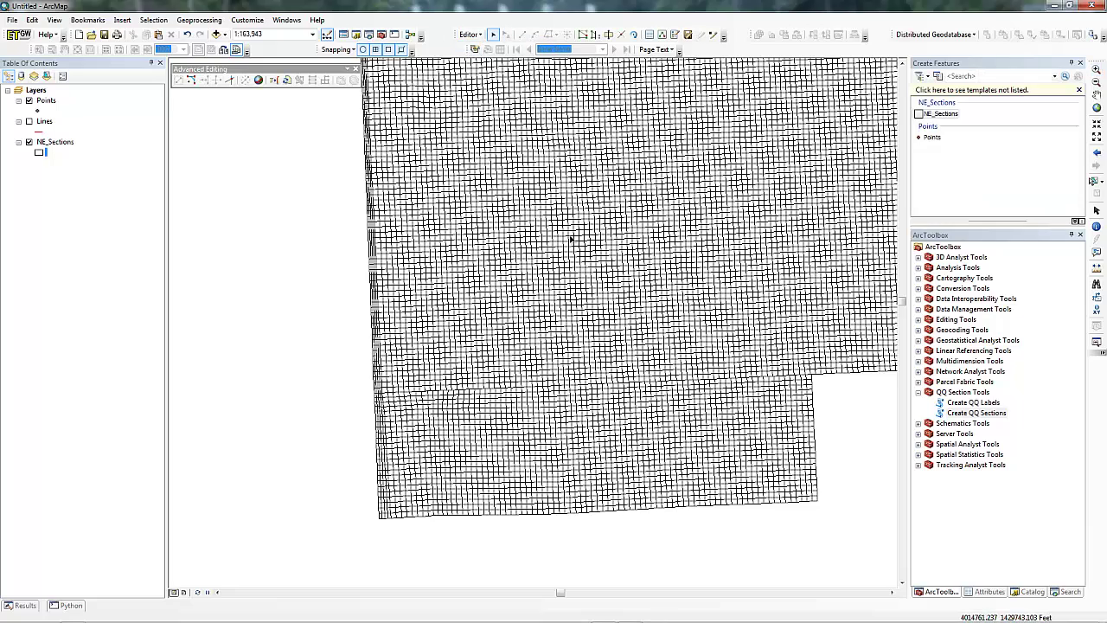
left_click(561, 238)
left_click(659, 312)
left_click(692, 266)
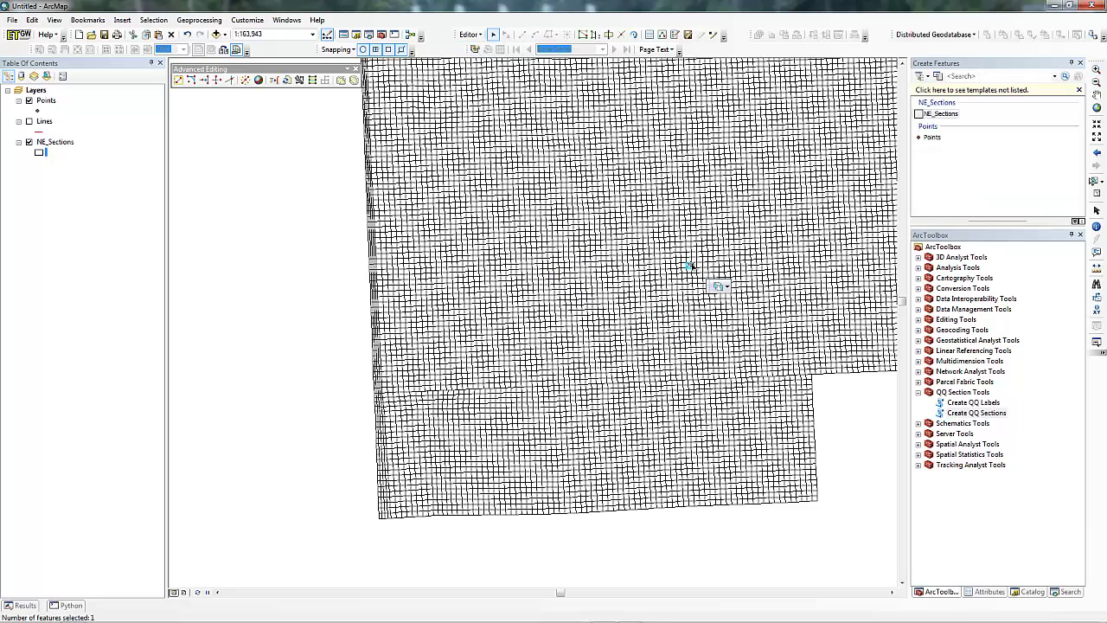
left_click_drag(691, 246, 650, 249)
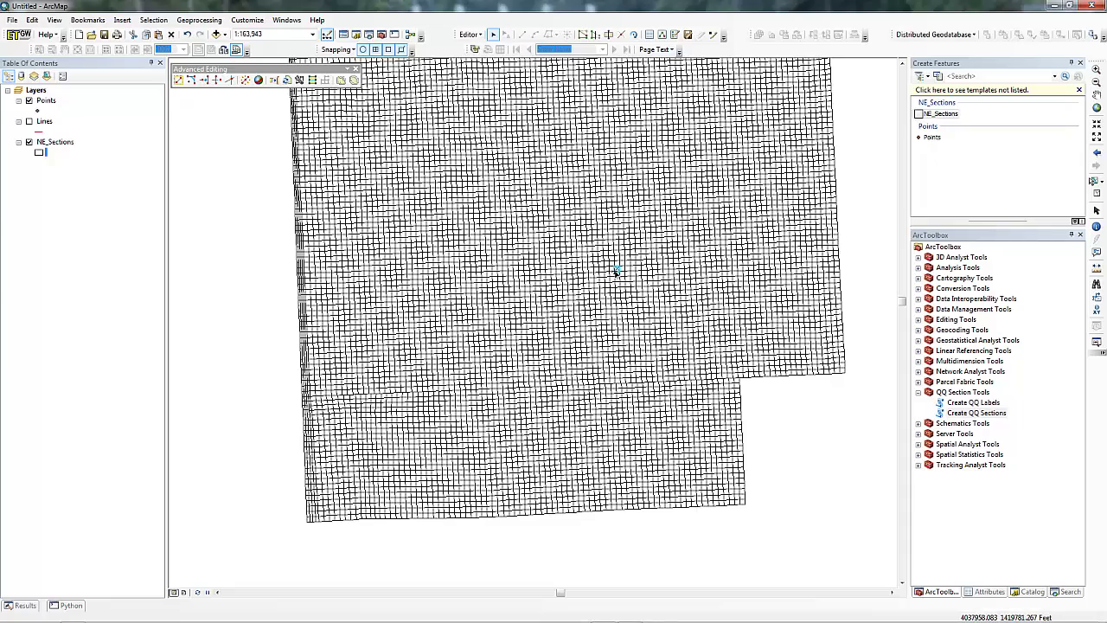
left_click_drag(605, 126, 590, 303)
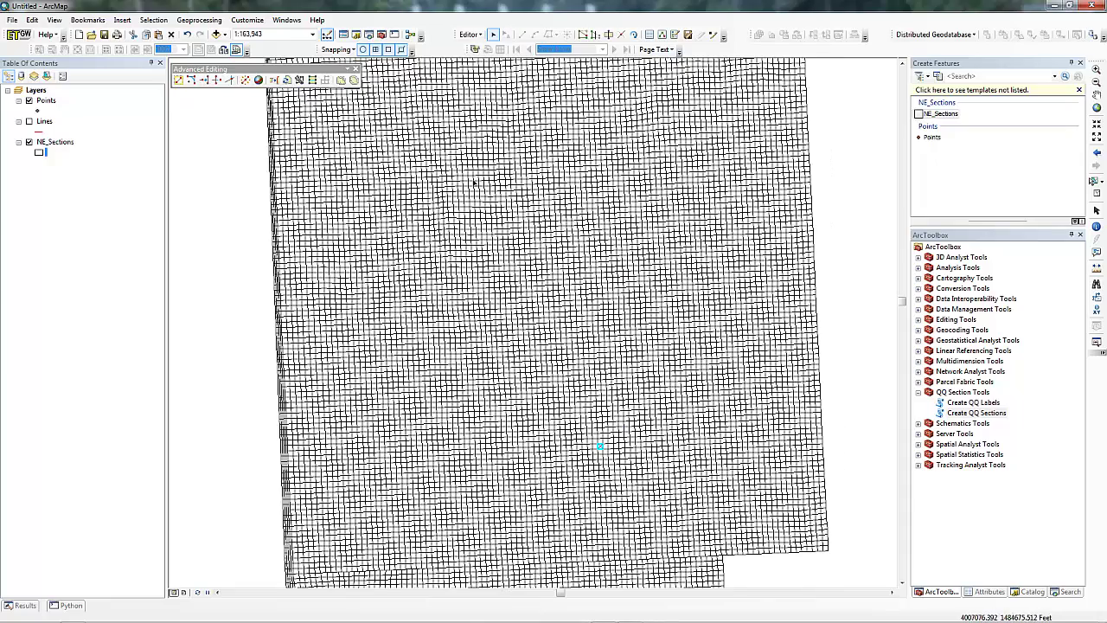
left_click_drag(477, 193, 485, 352)
left_click_drag(479, 183, 593, 407)
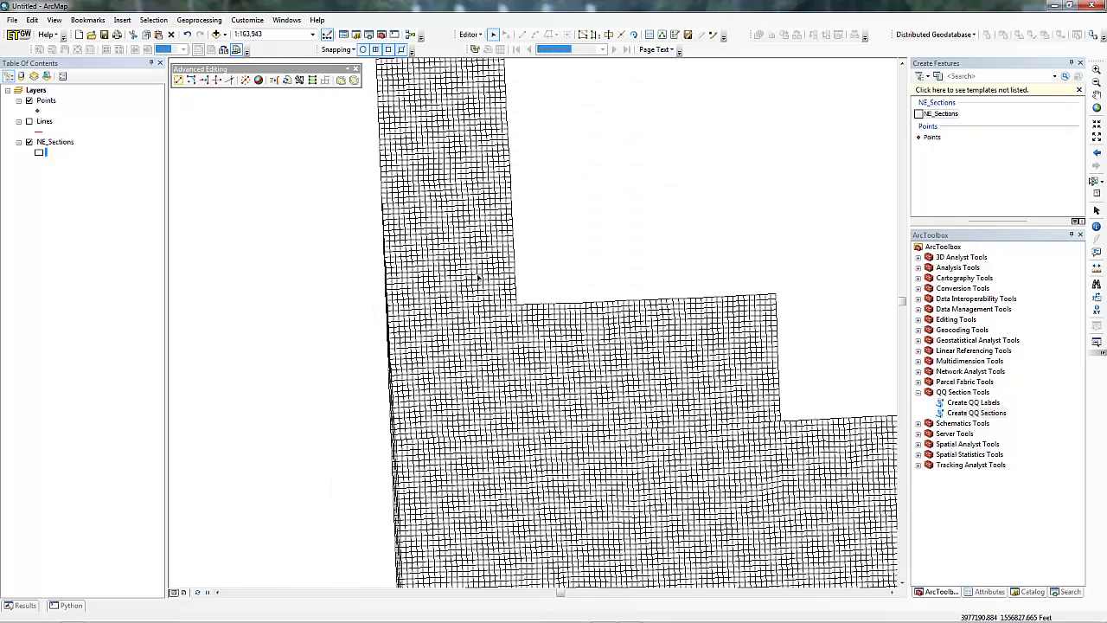
left_click(444, 248)
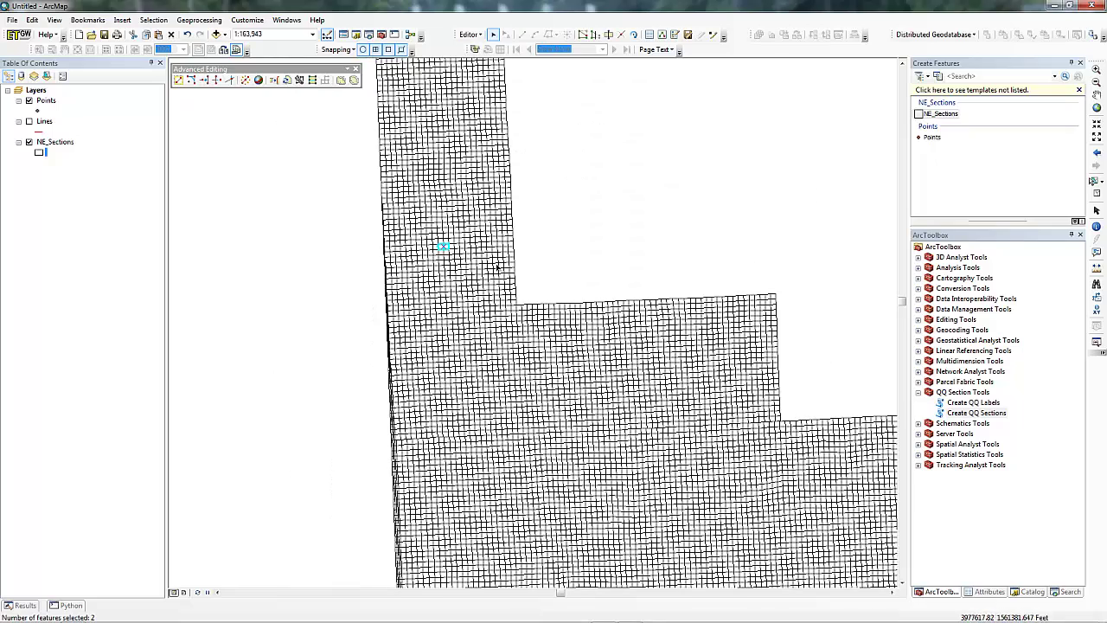
left_click(542, 230)
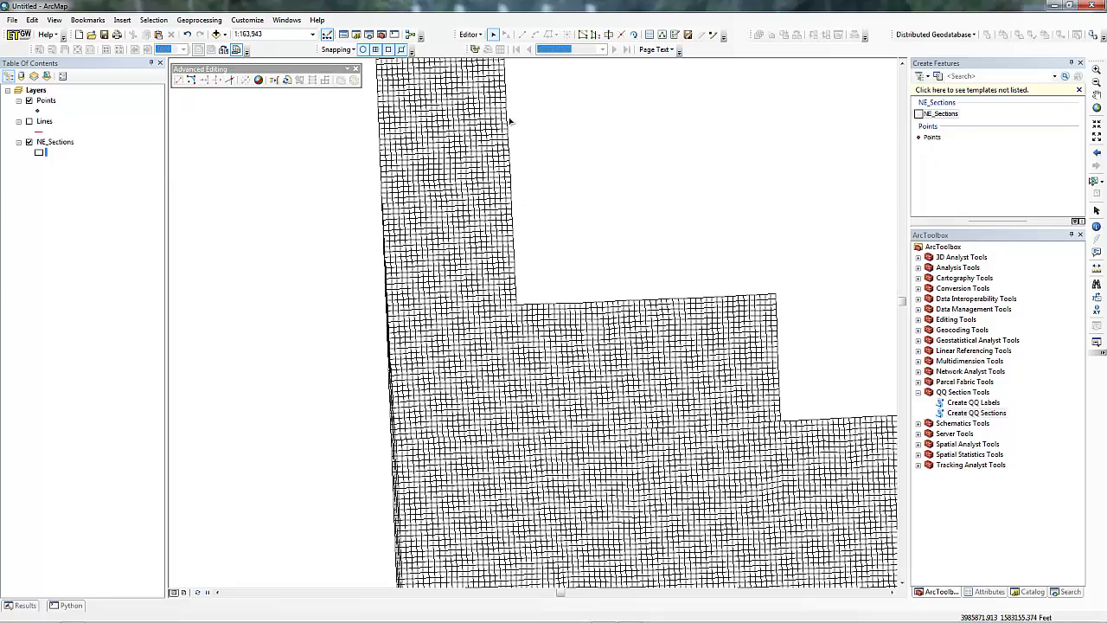
- Inspect the split polygons along the northern strip to its western end and across the whole grid
left_click_drag(510, 121, 610, 312)
left_click_drag(606, 270, 740, 348)
left_click_drag(324, 294, 617, 292)
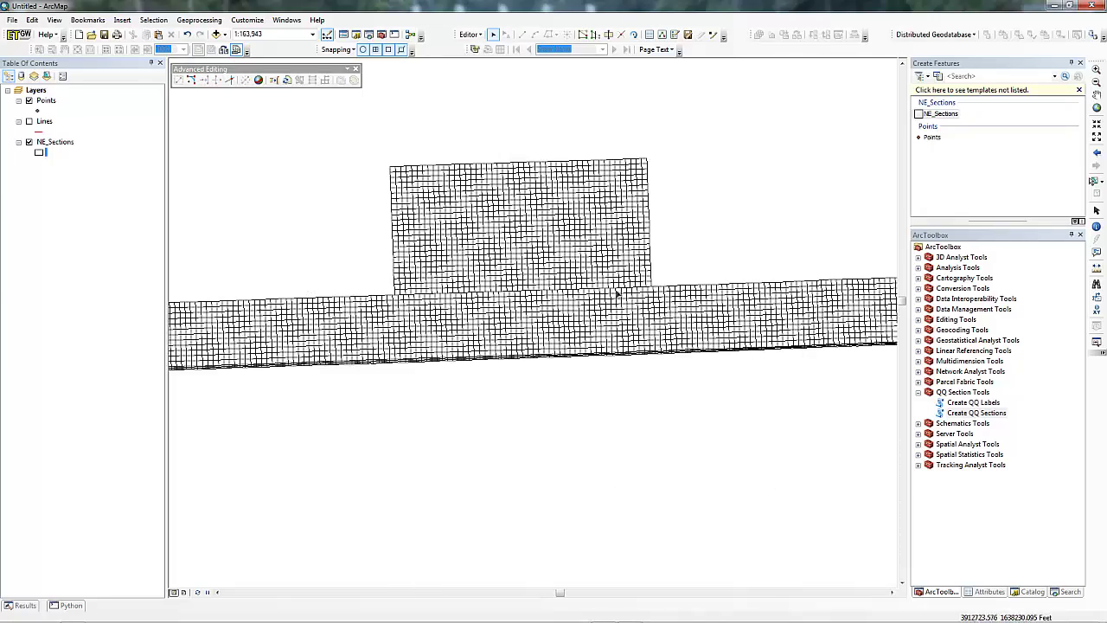
left_click_drag(516, 296, 828, 294)
left_click_drag(589, 325, 610, 275)
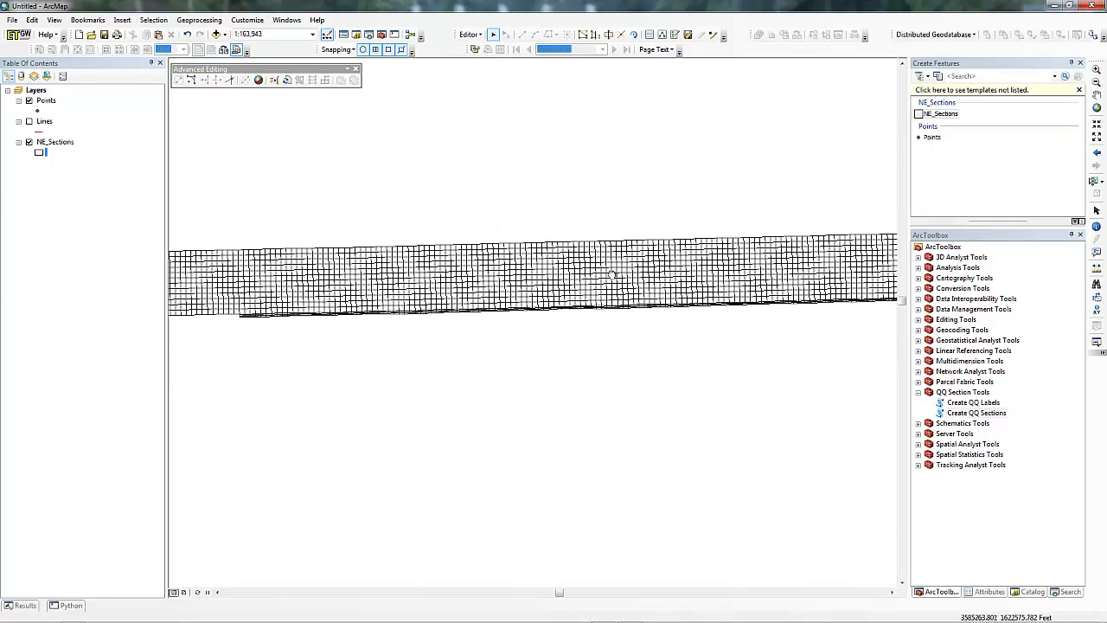
left_click_drag(973, 260, 598, 304)
left_click_drag(752, 313, 324, 251)
scroll(651, 289, "down", 2)
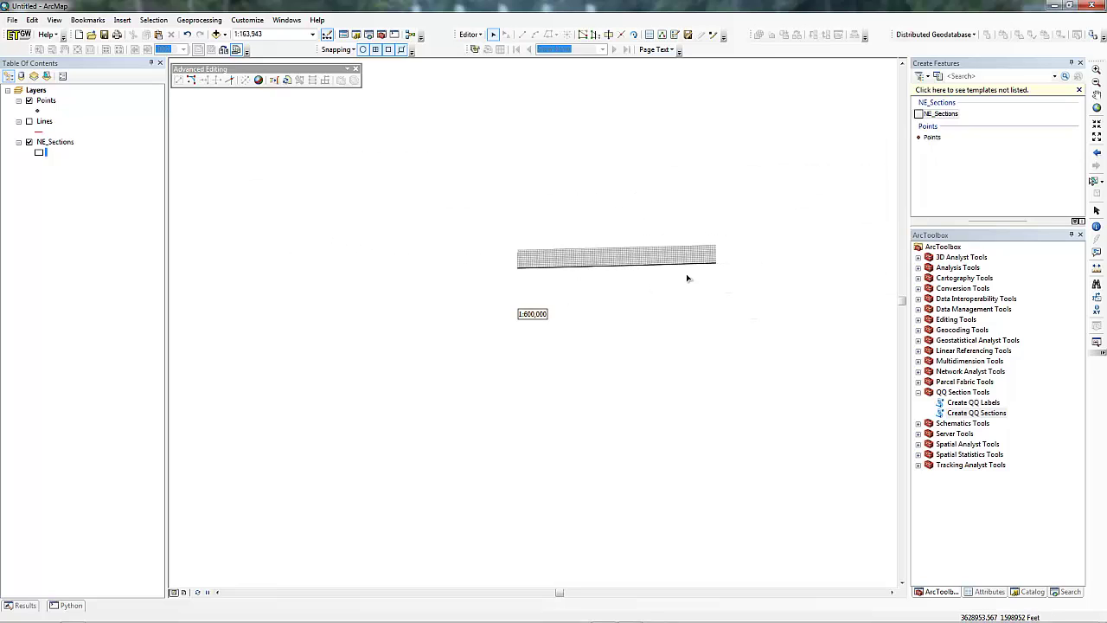
left_click_drag(749, 315, 463, 261)
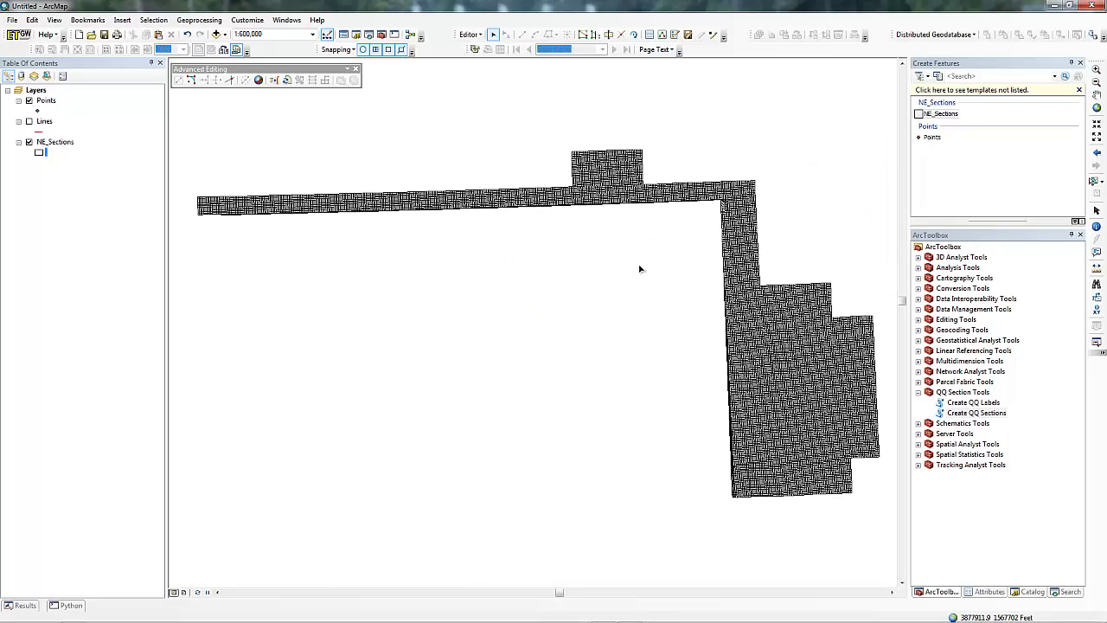
left_click_drag(640, 268, 453, 215)
scroll(535, 232, "up", 1)
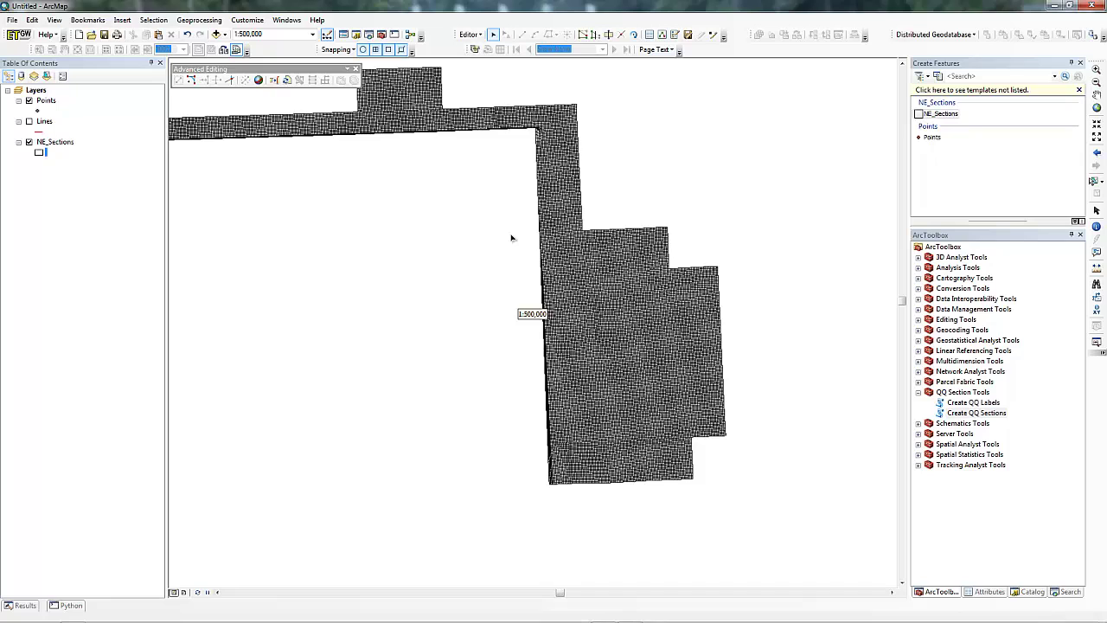
- Open the Create QQ Labels tool with NE_Sections as the input section grid and Points as the input point feature class
double_click(972, 404)
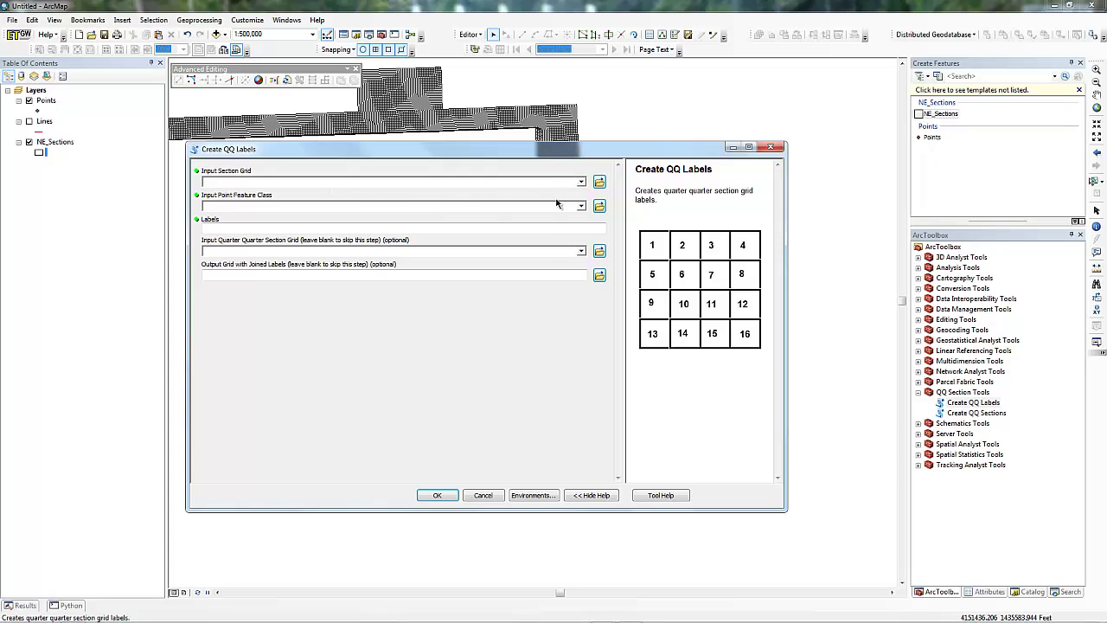
left_click(580, 182)
left_click(391, 213)
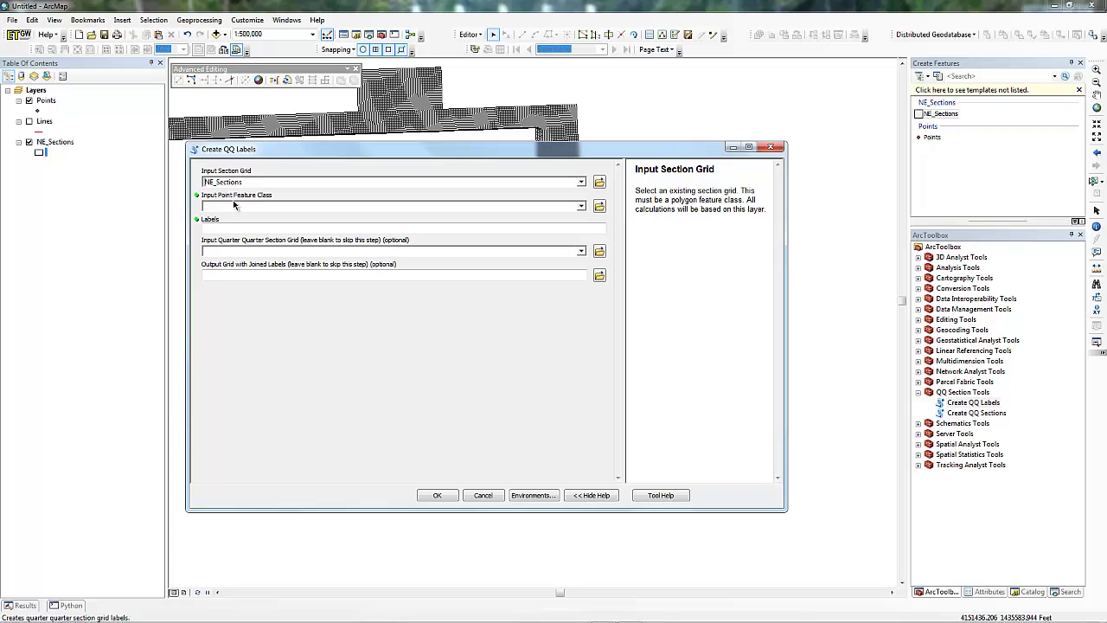
left_click(582, 208)
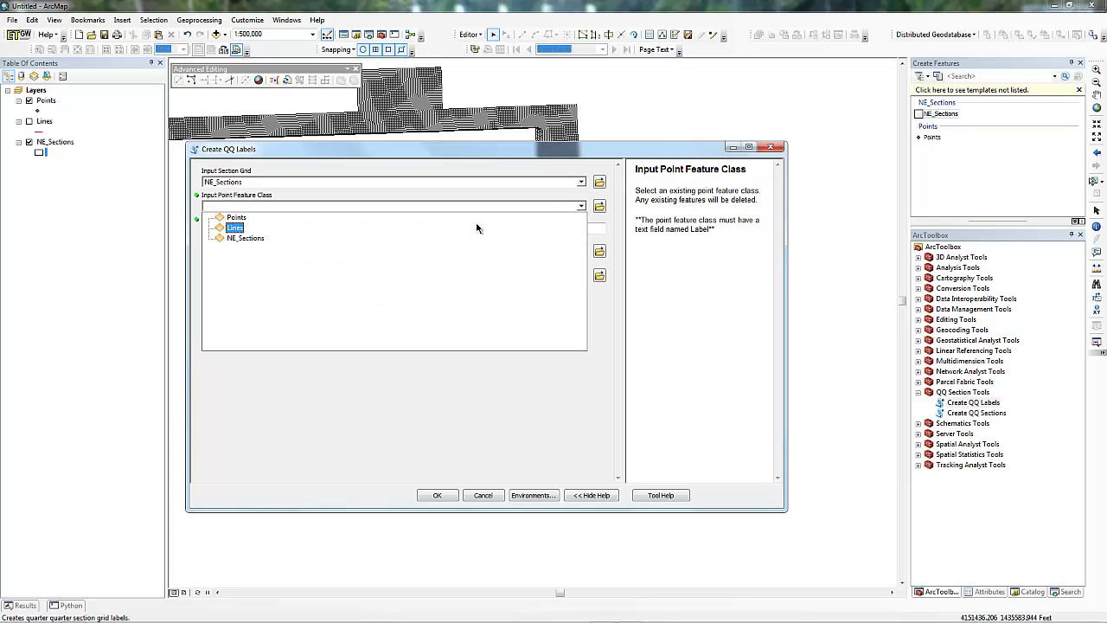
key("Up")
key("Return")
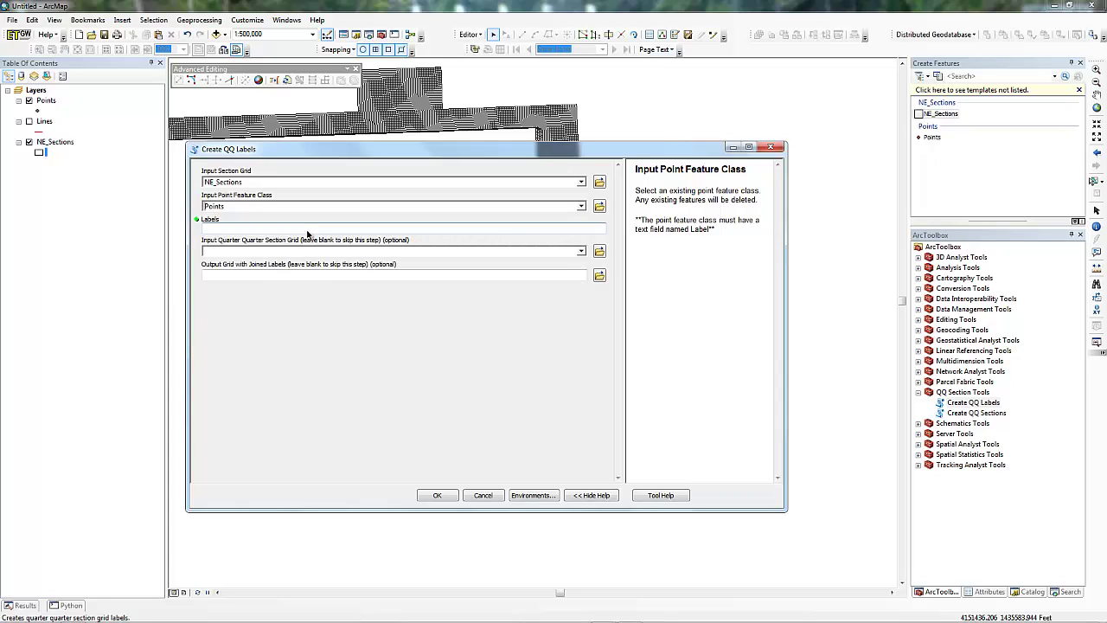
- Check the tool help for the label numbering format and enter the labels a, b, c, d, e, f, g, h, i, j, k, l, m, n, o, p
left_click(248, 226)
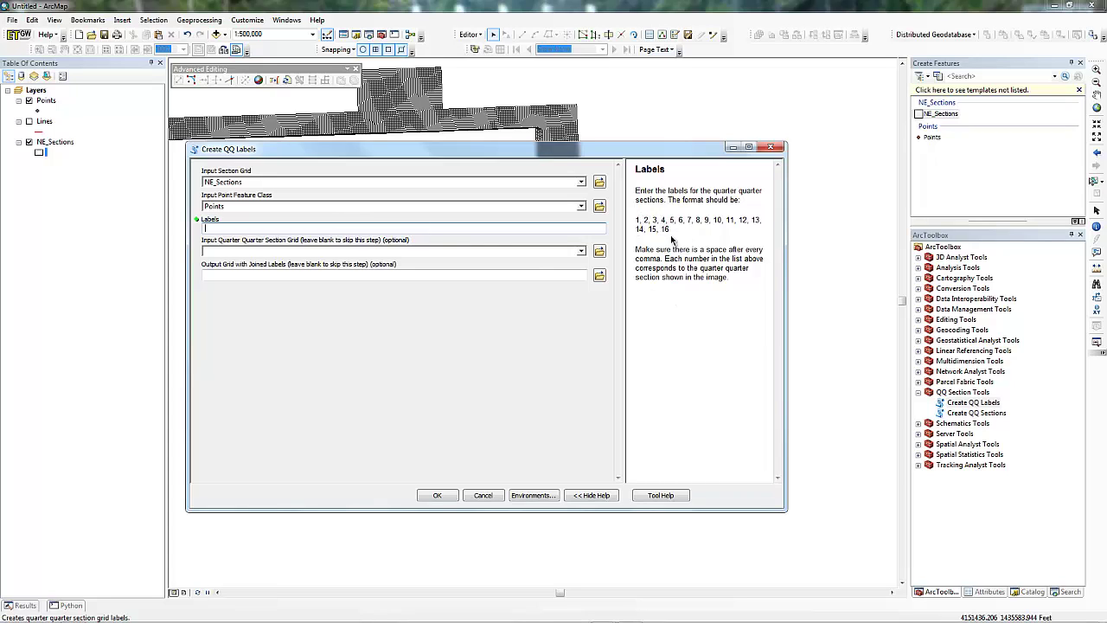
left_click(619, 213)
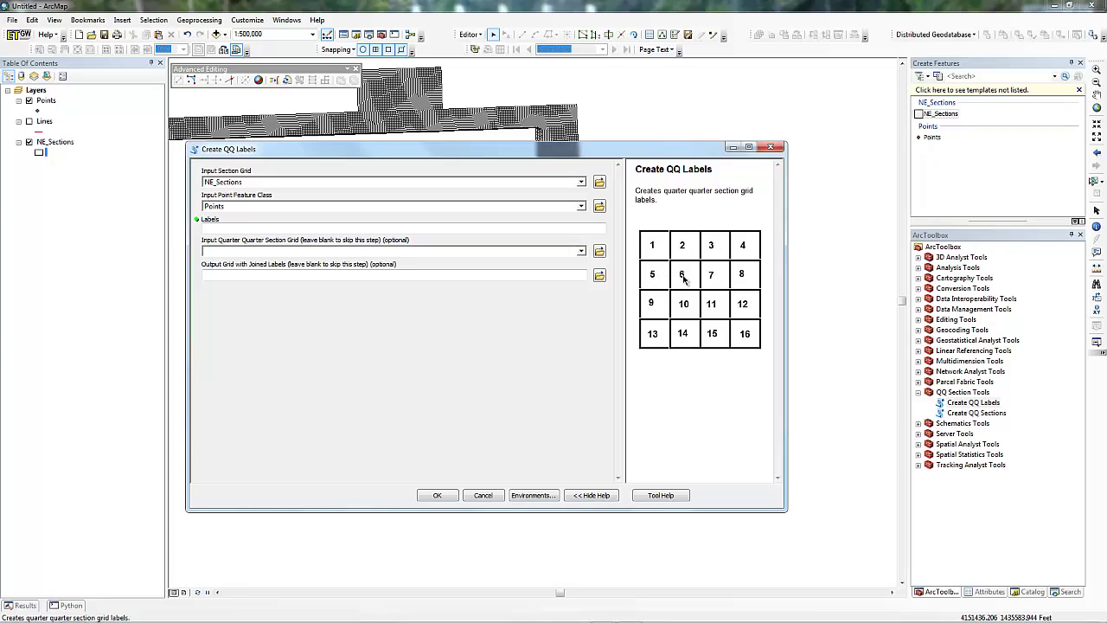
left_click(276, 229)
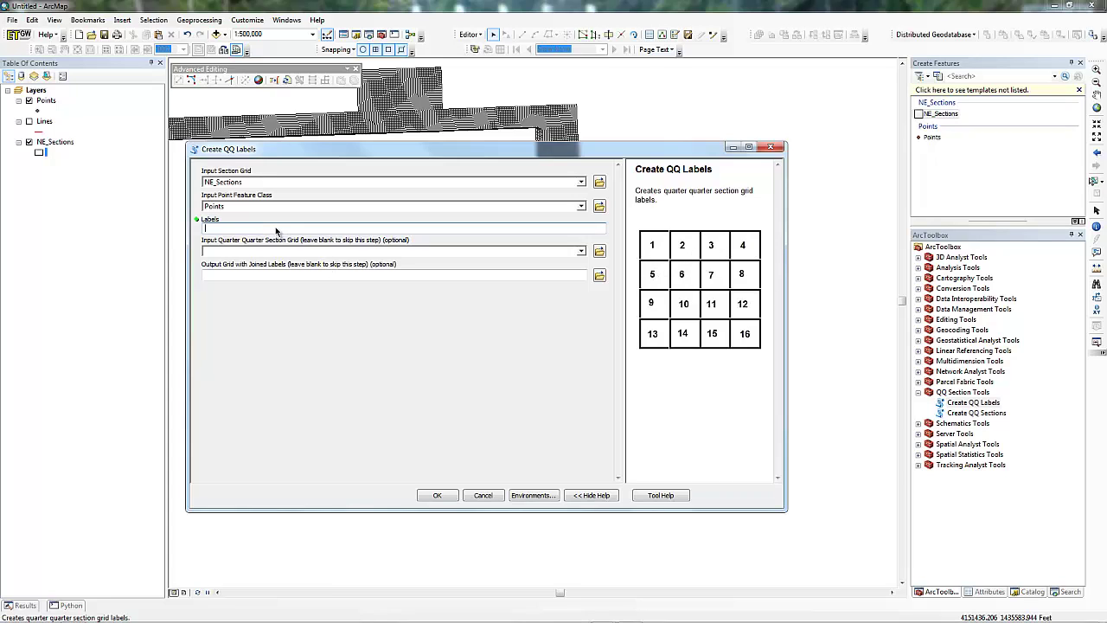
type("a, b, c, d, e, f, g, h, i, j, k, l, m,")
key("Right")
key("Right")
key("Right")
key("Right")
key("Right")
key("Right")
key("Right")
key("Right")
key("Right")
key("Right")
key("Right")
key("Right")
key("Right")
left_click(221, 253)
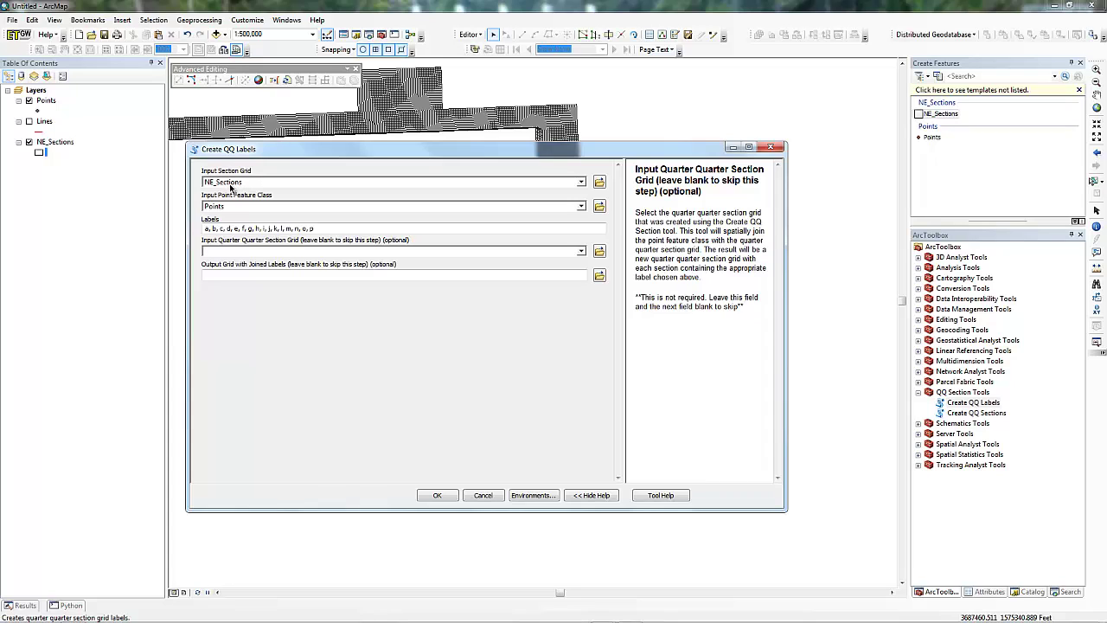
- Set the input section grid to Section_NE from Grid Misc\Sections.gdb\Sections and the input quarter quarter section grid to NE_Sections
left_click(600, 181)
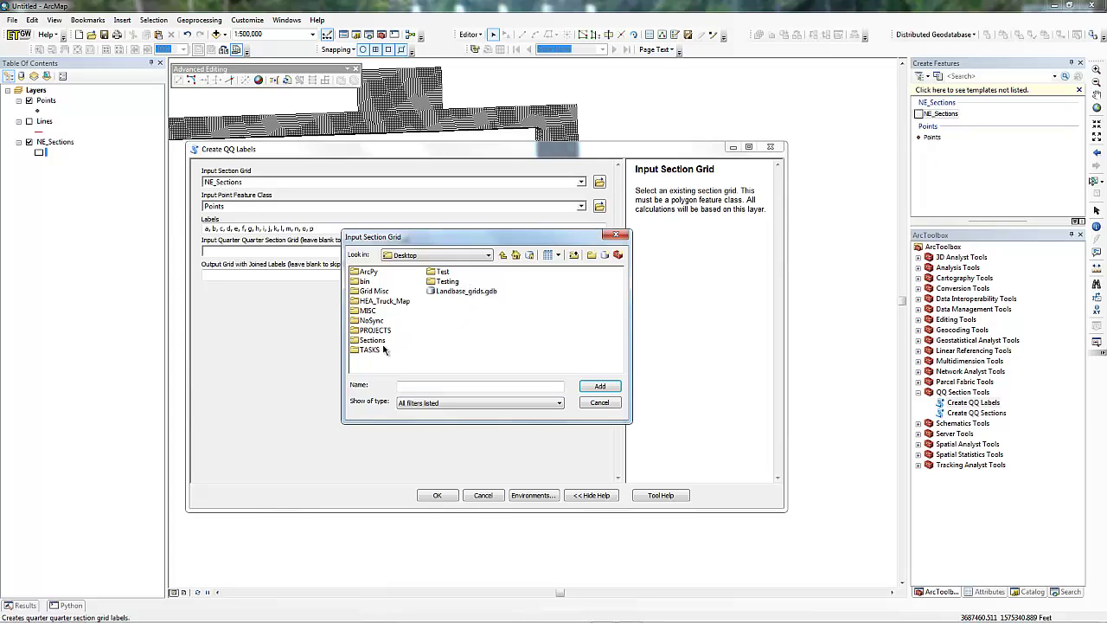
double_click(386, 292)
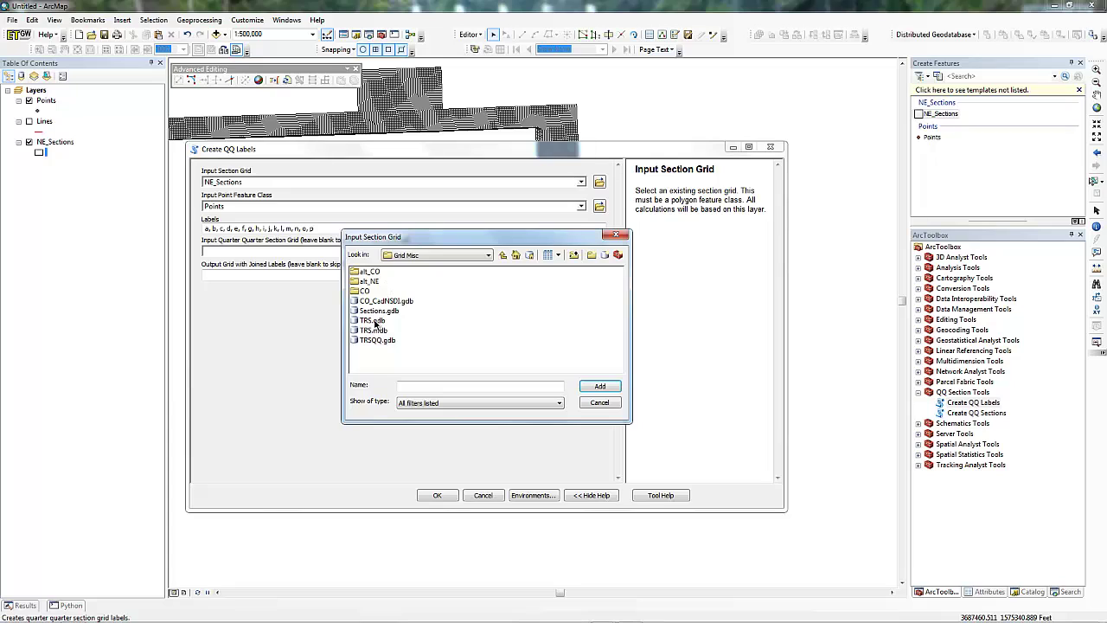
double_click(377, 311)
double_click(369, 270)
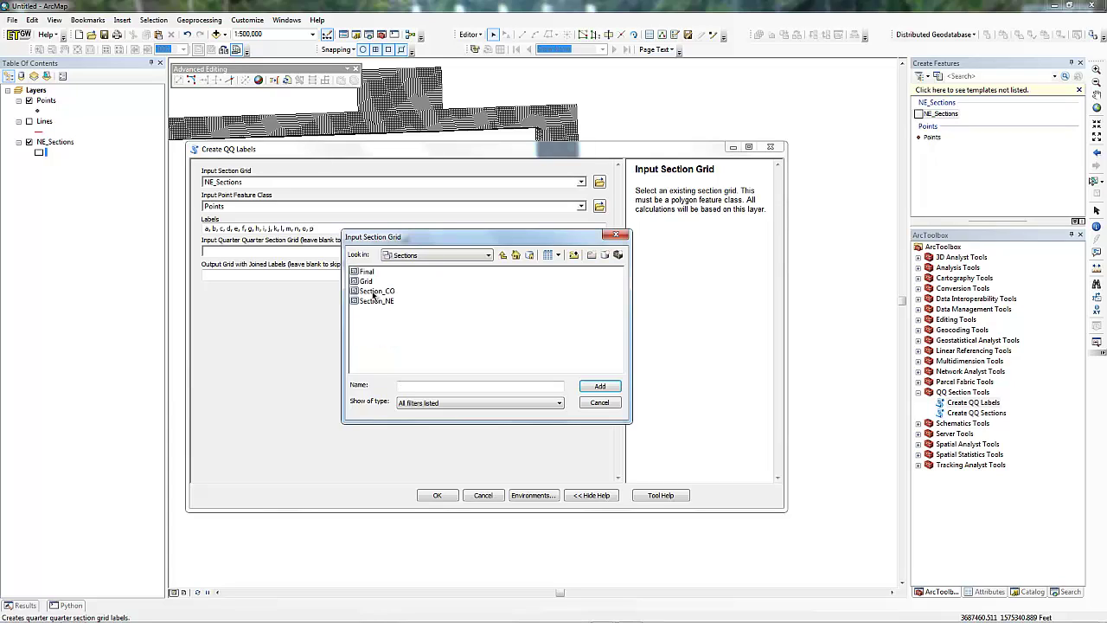
double_click(374, 305)
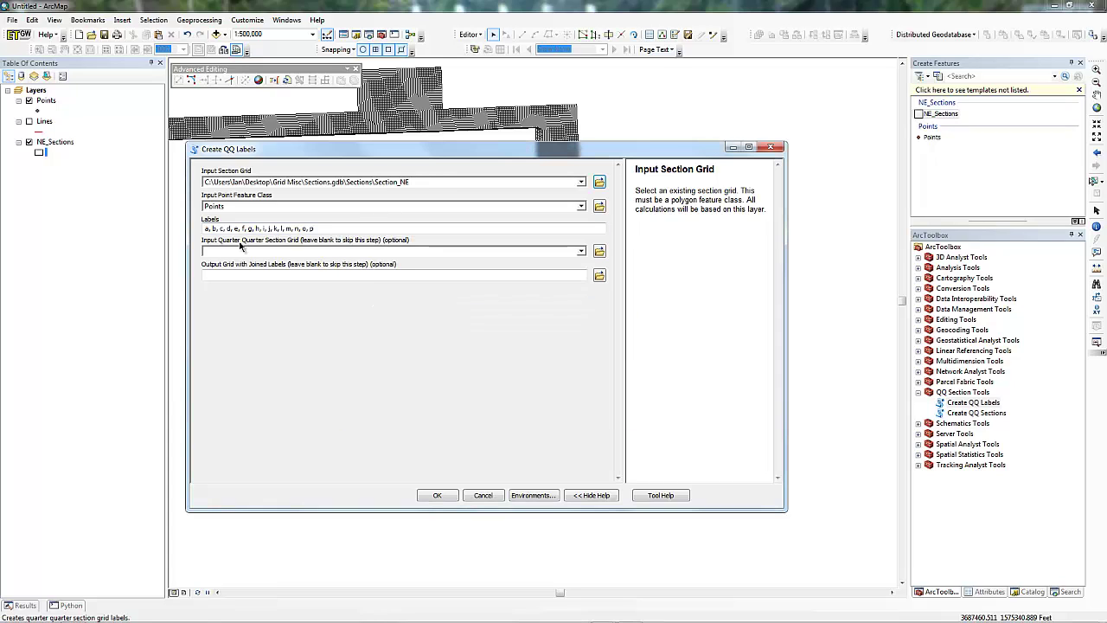
left_click(581, 251)
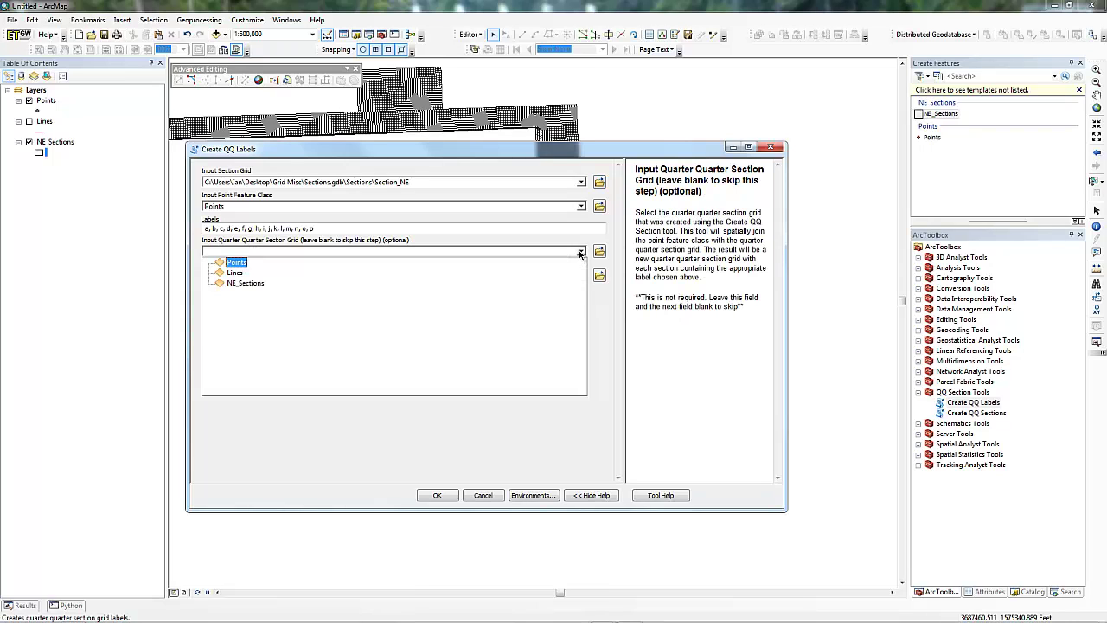
left_click(247, 286)
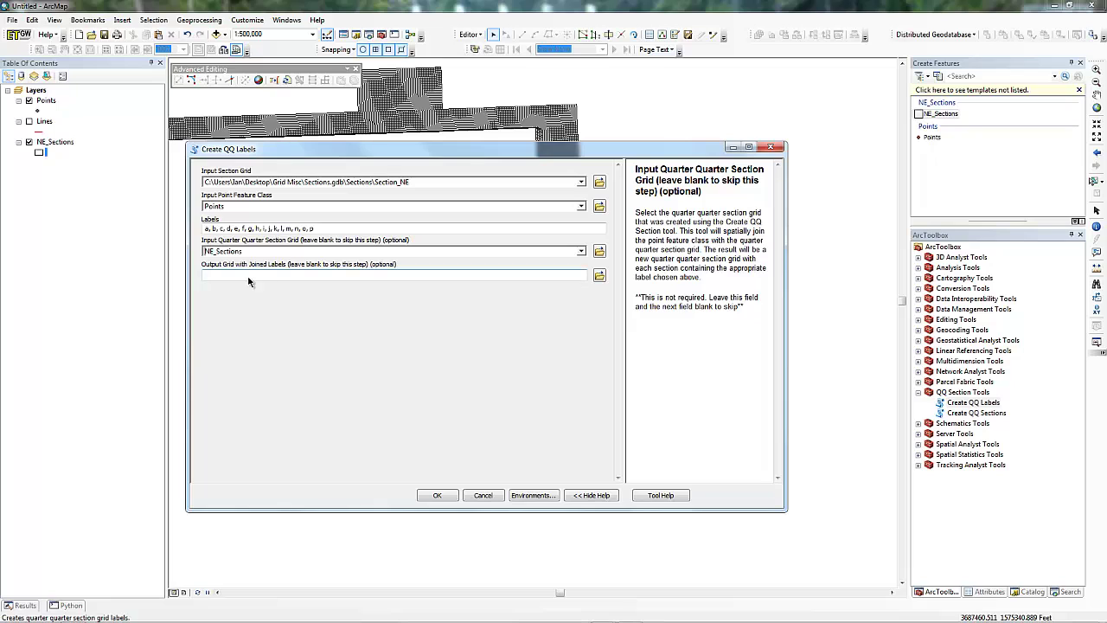
- Set the output grid with joined labels to QQ_section_labels in Desktop\Sections\Sections.gdb and run the Create QQ Labels tool
left_click(463, 277)
left_click(599, 275)
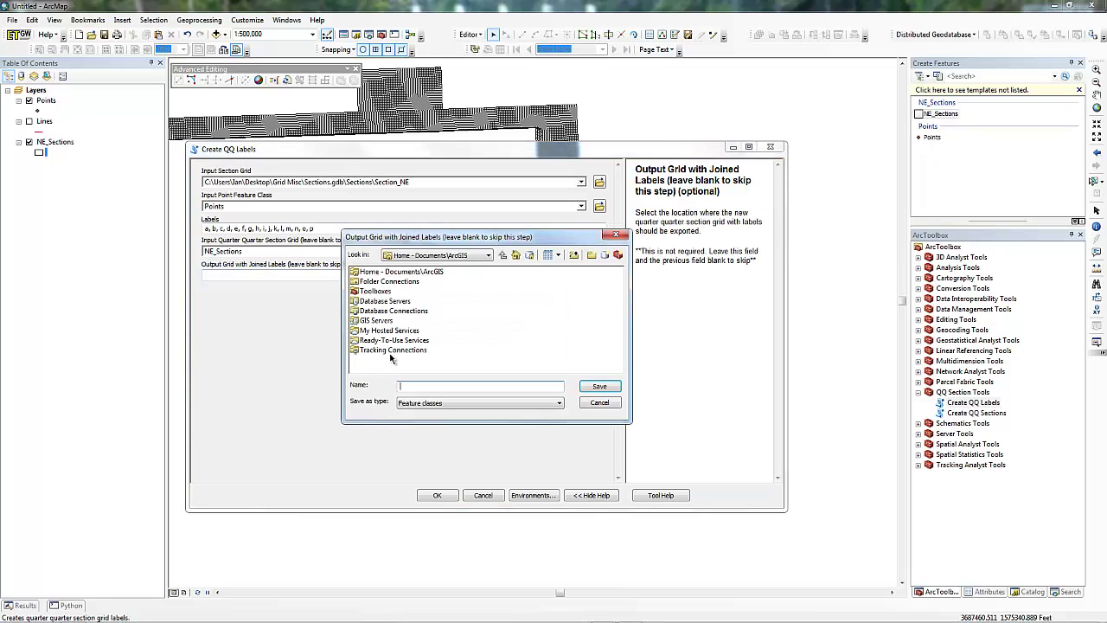
left_click(460, 256)
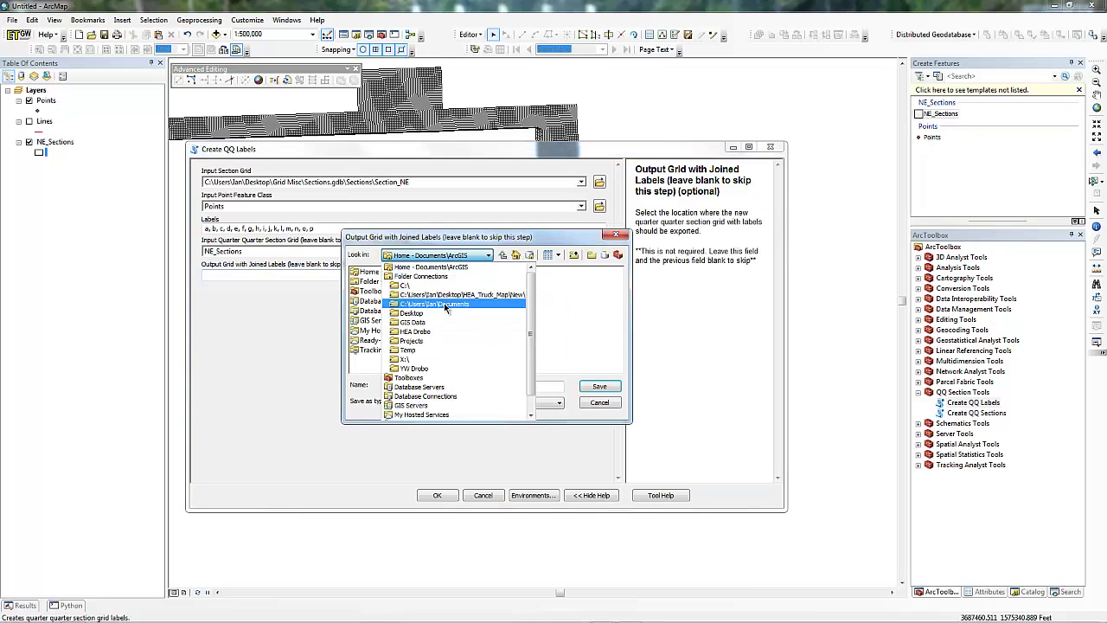
left_click(420, 308)
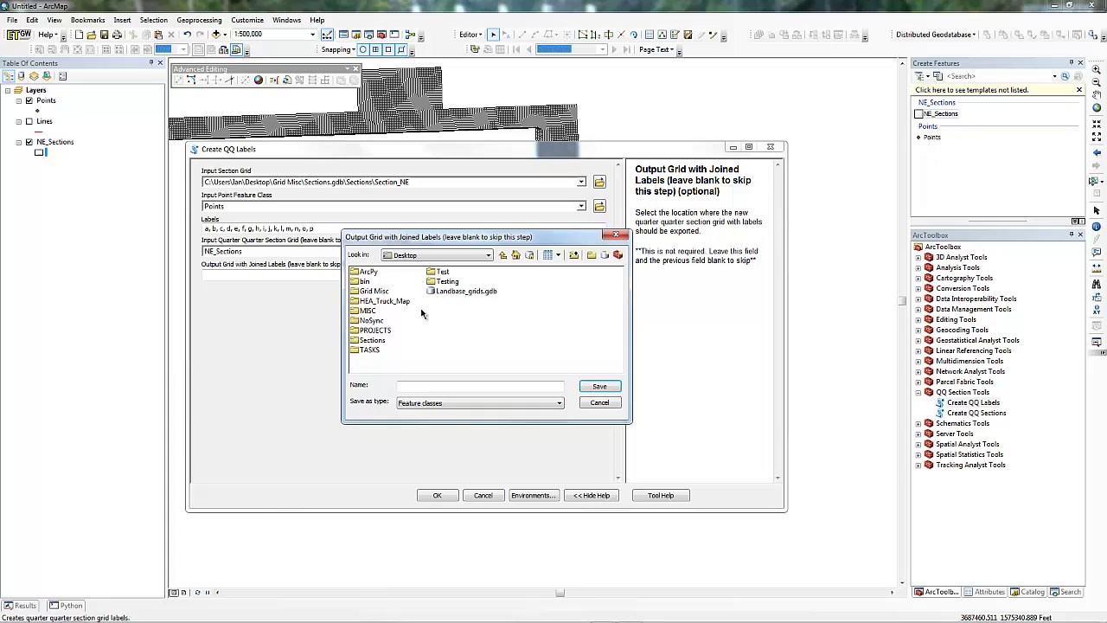
double_click(373, 341)
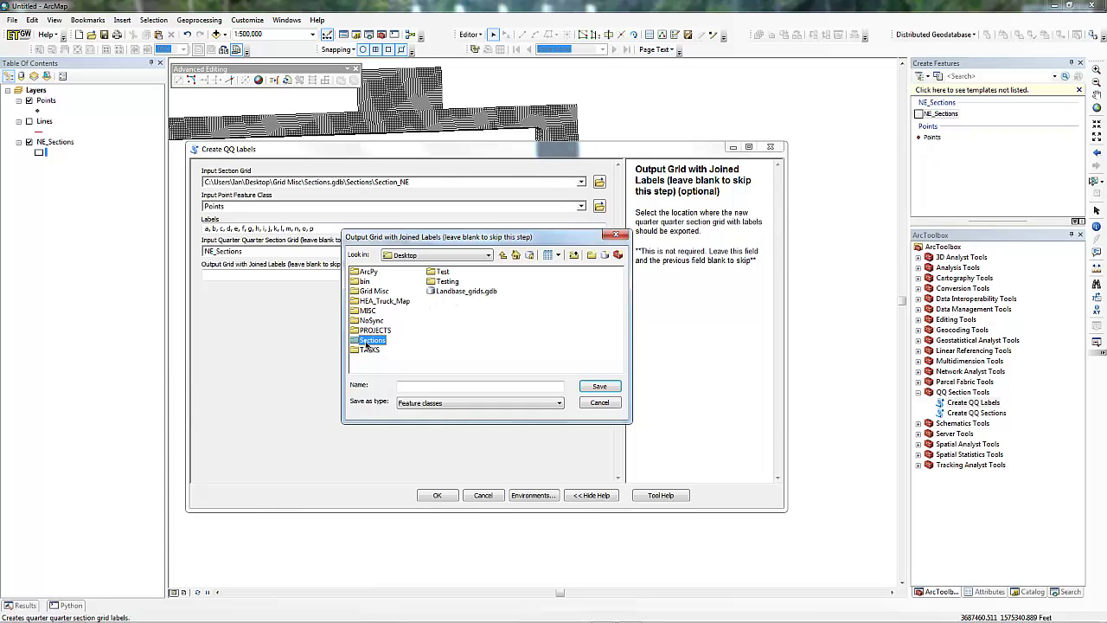
left_click(424, 385)
type("Quat")
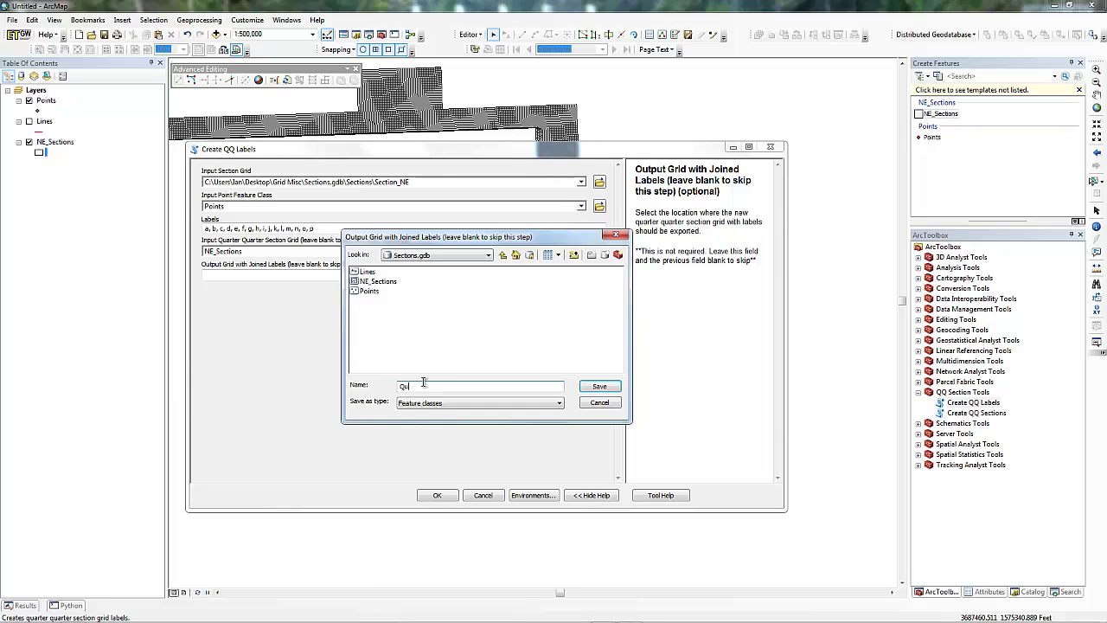
type("_se")
type("ction_labels")
left_click(600, 387)
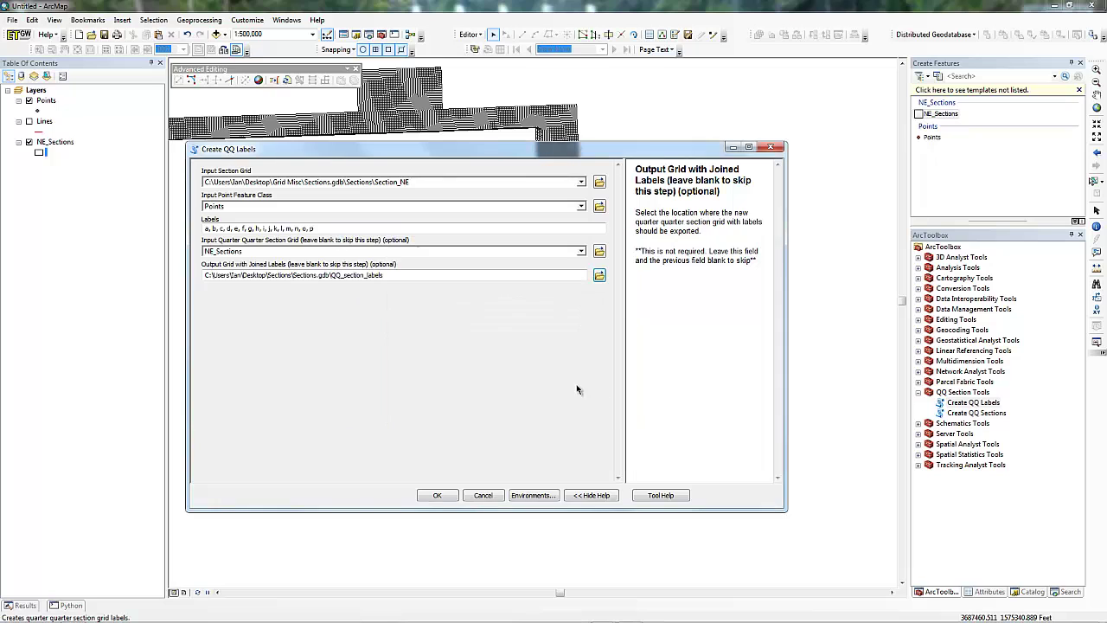
left_click(444, 498)
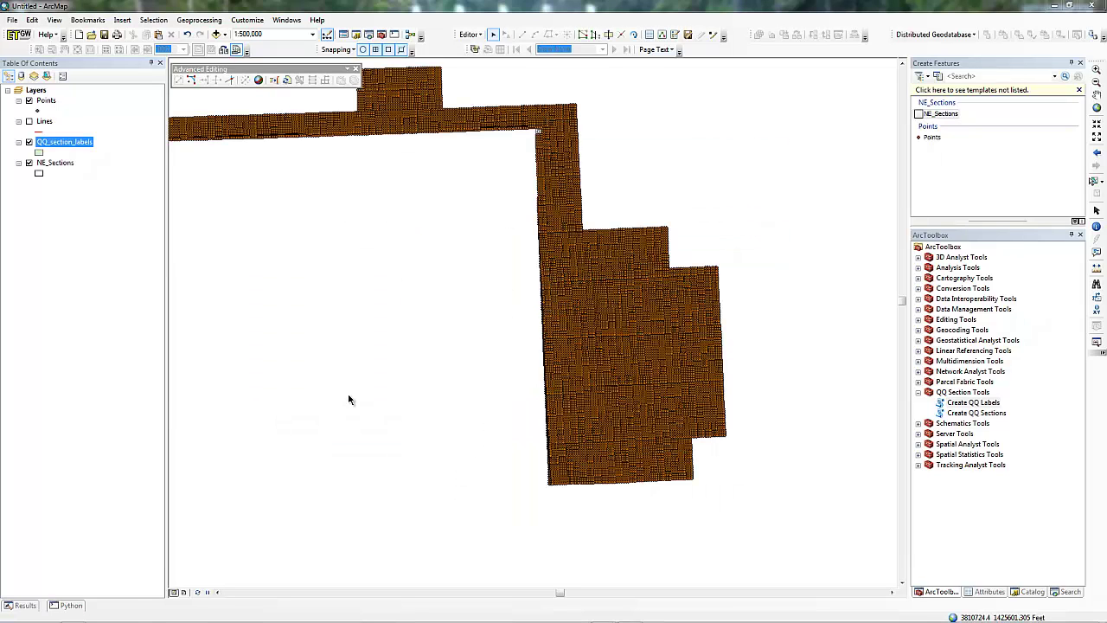
- Hide the NE_Sections layer and turn on feature labels for the Points layer to check them along the northern strip
left_click(30, 164)
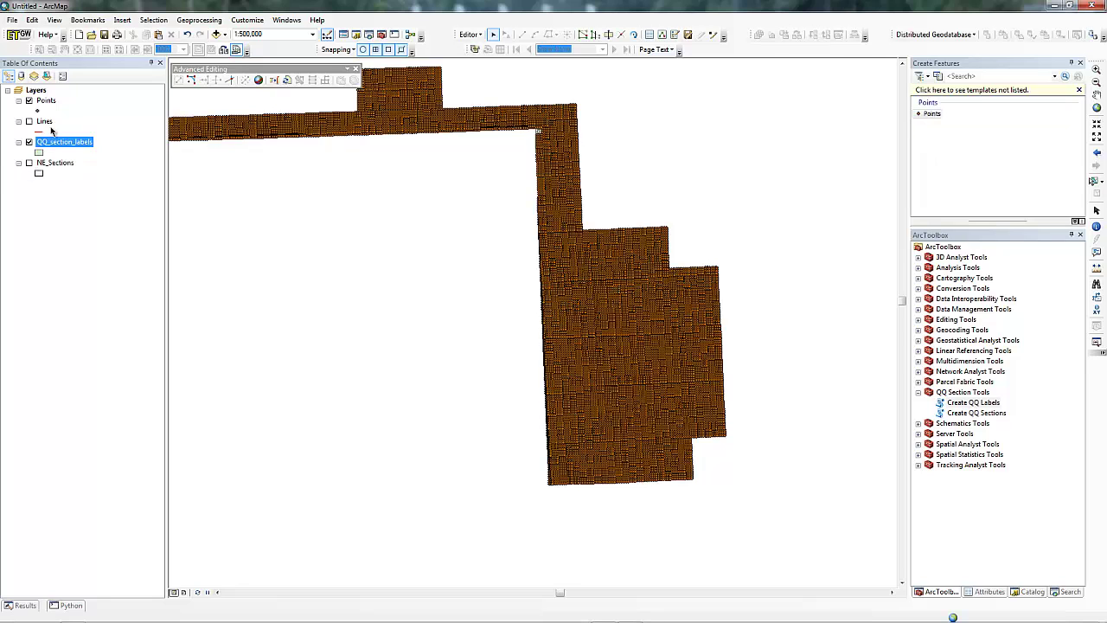
left_click(1096, 69)
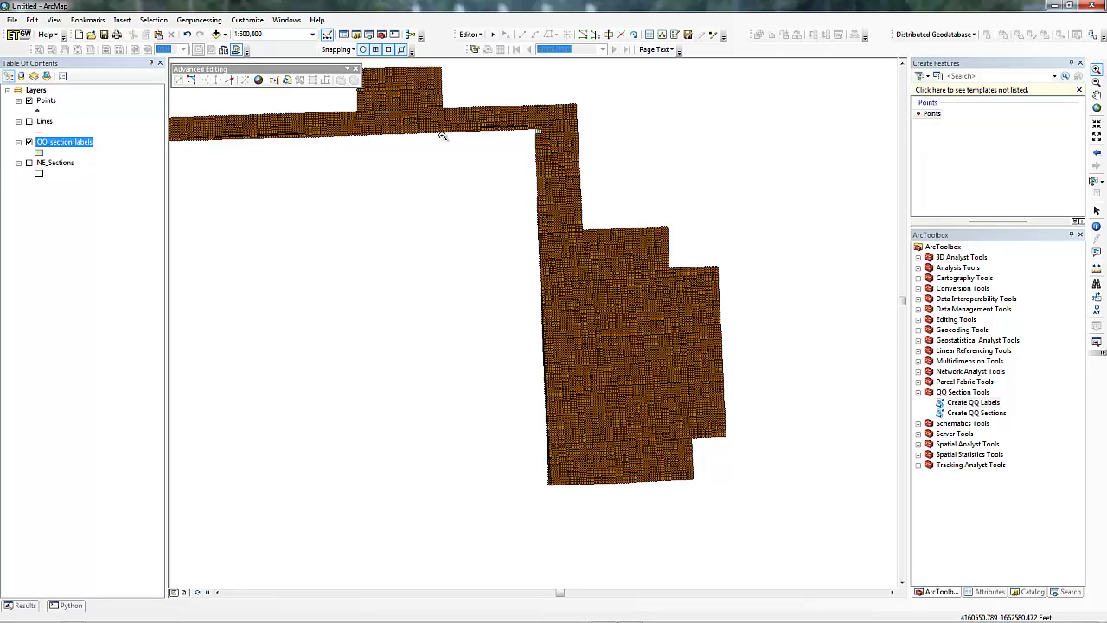
left_click_drag(438, 154, 590, 231)
left_click_drag(373, 225, 570, 232)
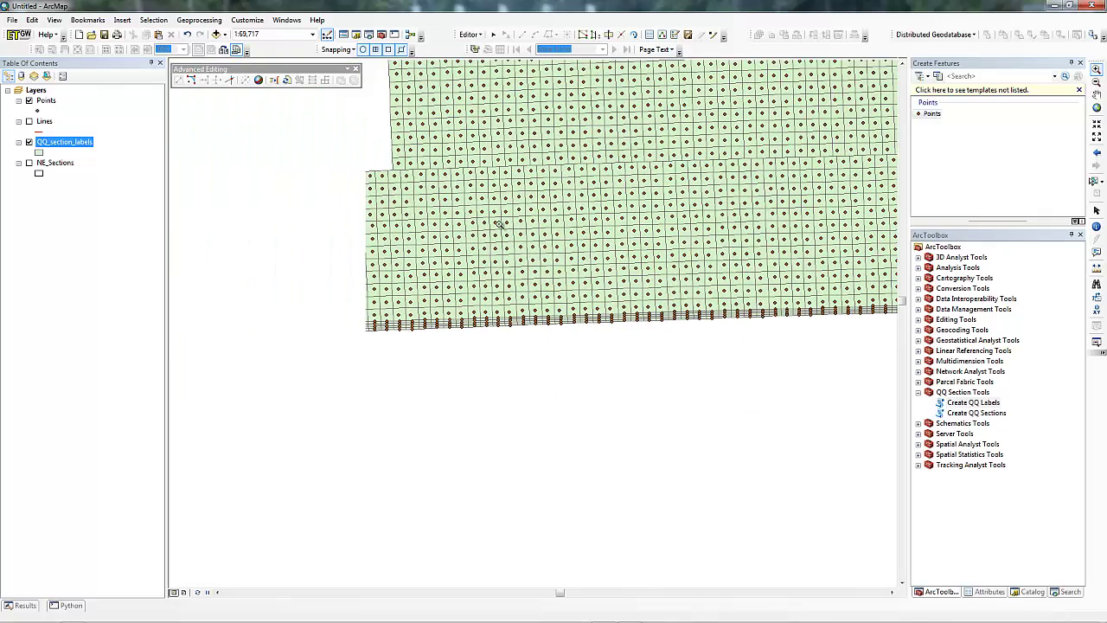
left_click_drag(406, 228, 574, 227)
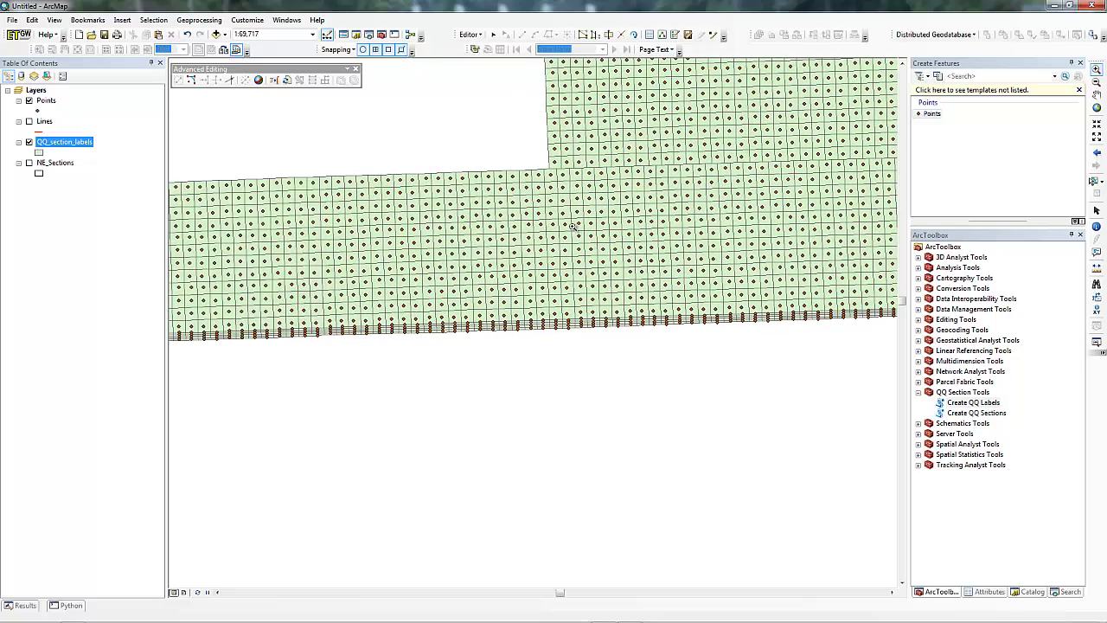
left_click_drag(475, 227, 677, 209)
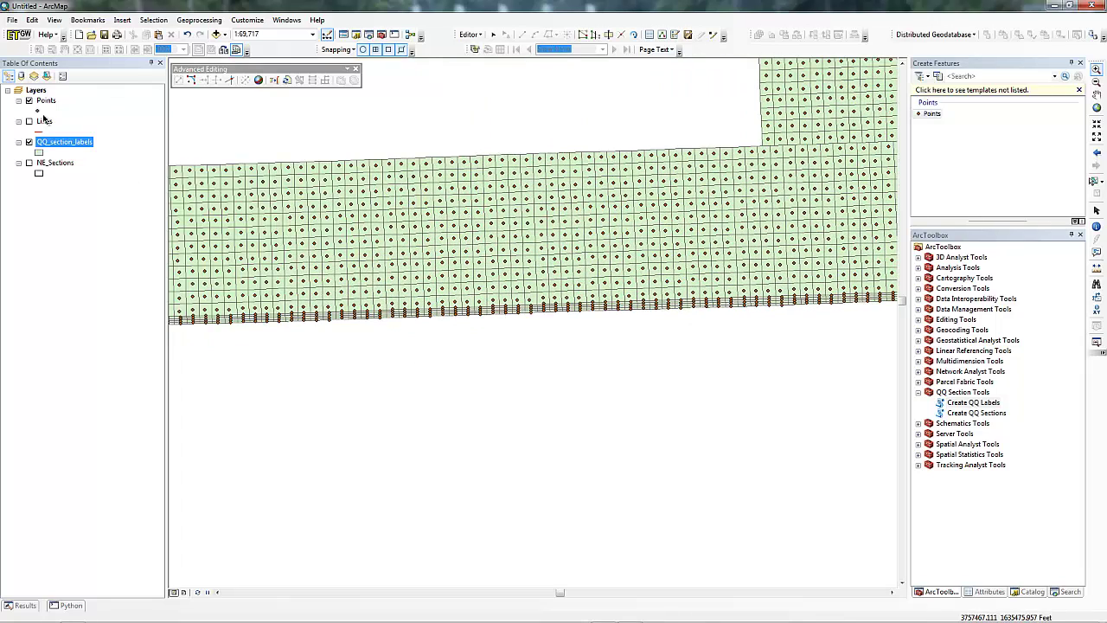
right_click(43, 101)
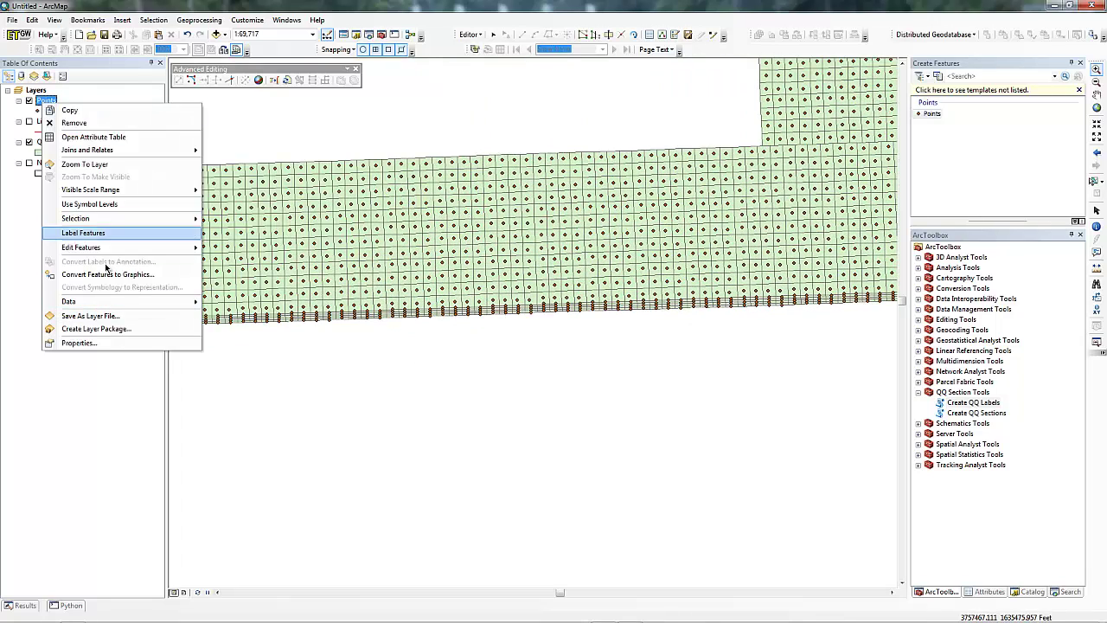
left_click(113, 234)
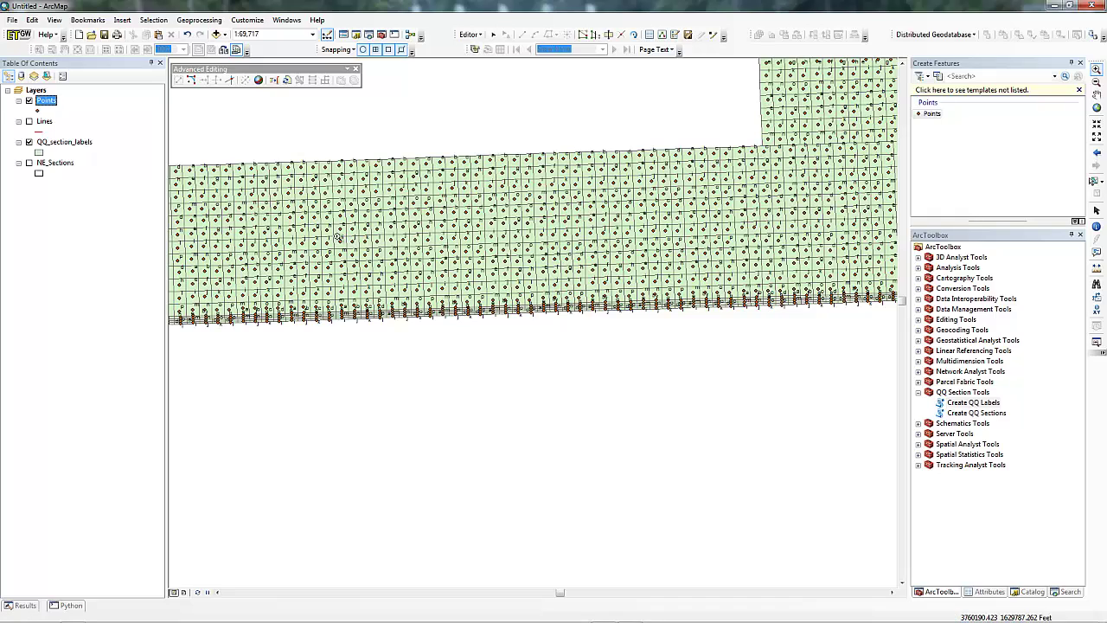
left_click_drag(336, 235, 644, 244)
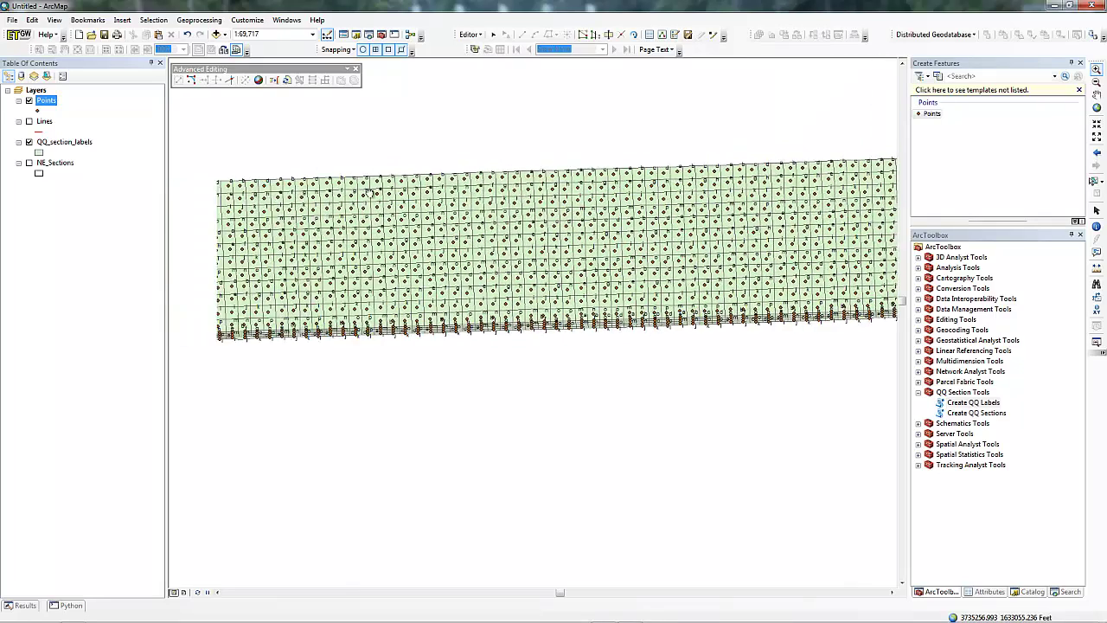
- Hide the Points layer and label the QQ_section_labels polygons with the Label field
left_click(53, 164)
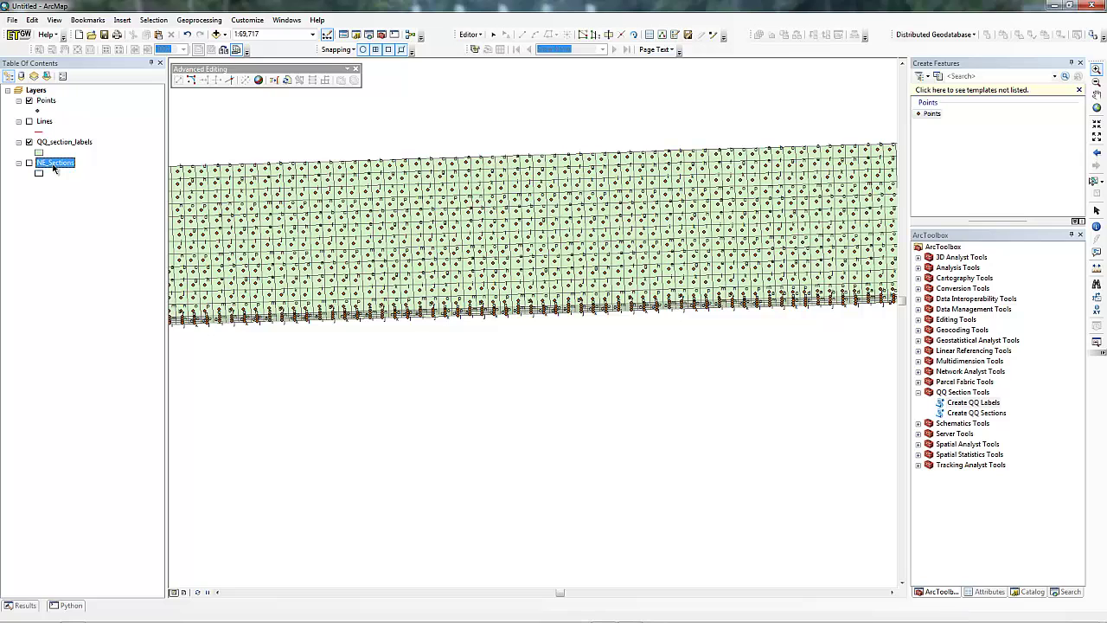
left_click(74, 145)
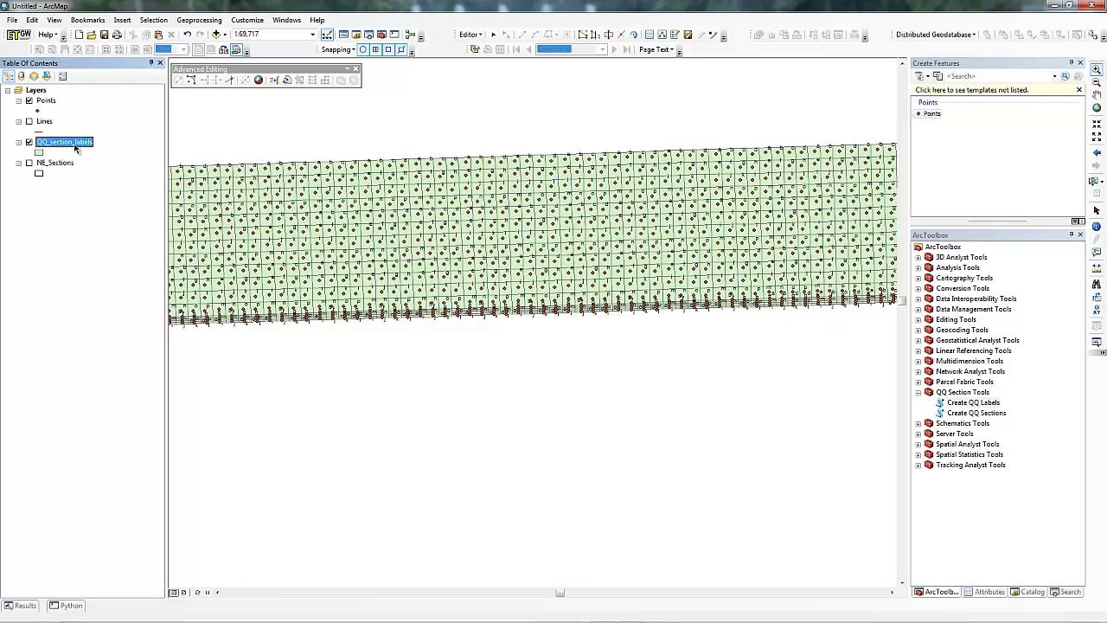
left_click(28, 101)
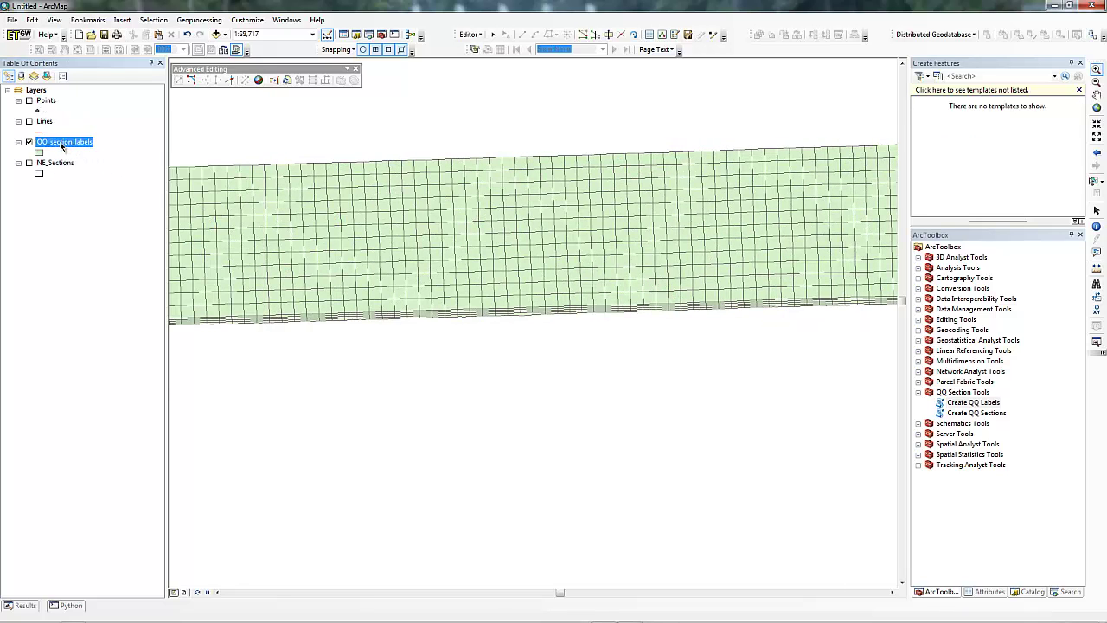
right_click(61, 147)
left_click(129, 380)
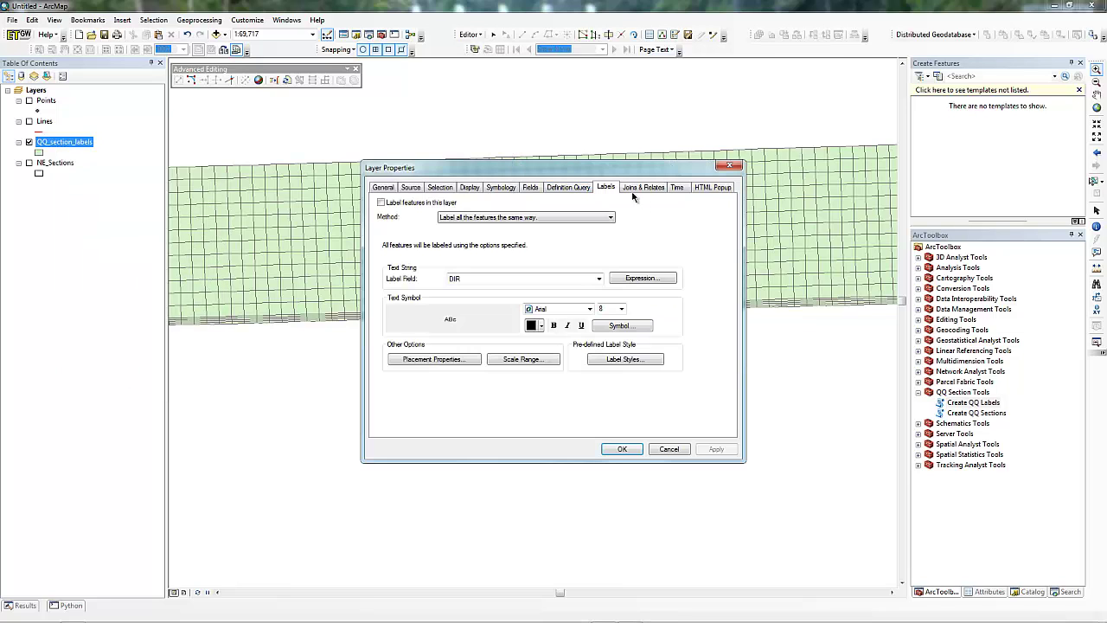
left_click(408, 204)
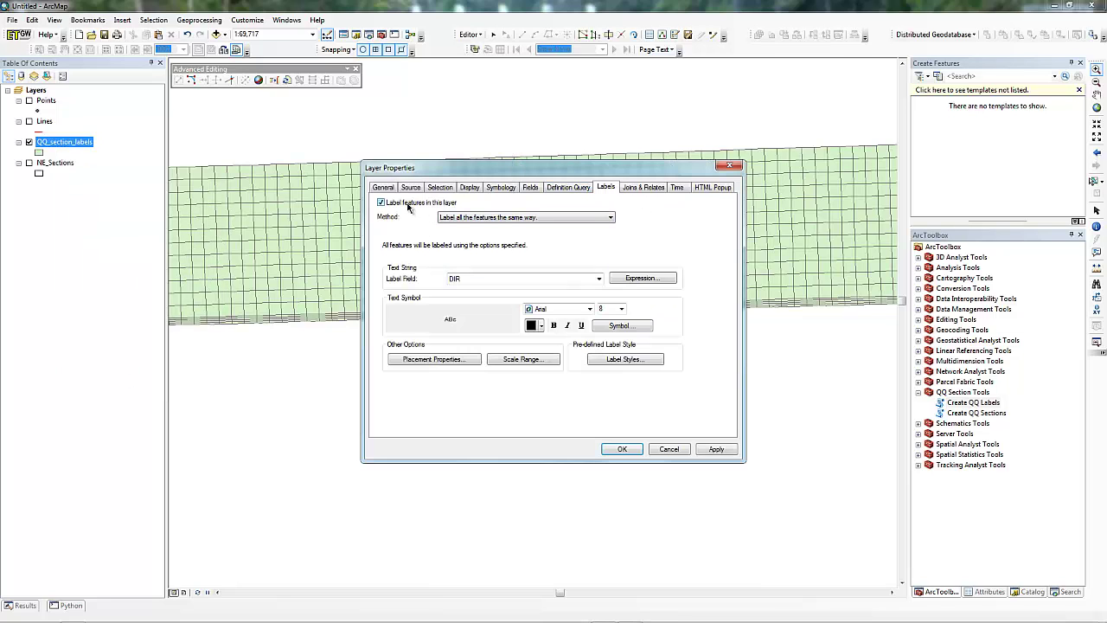
left_click(479, 279)
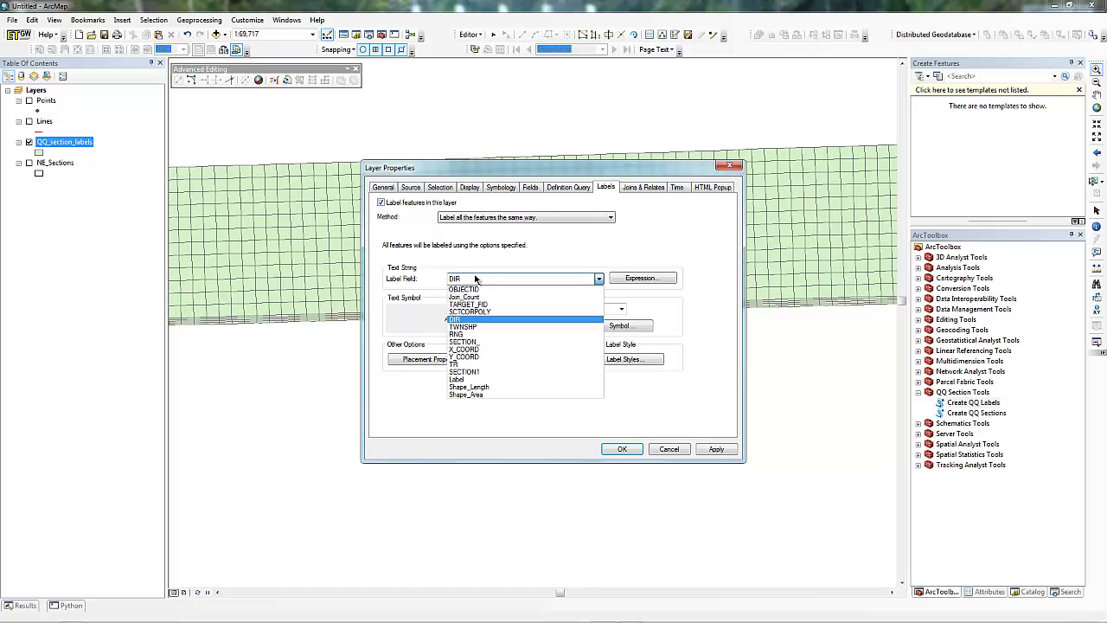
left_click(482, 381)
left_click(625, 449)
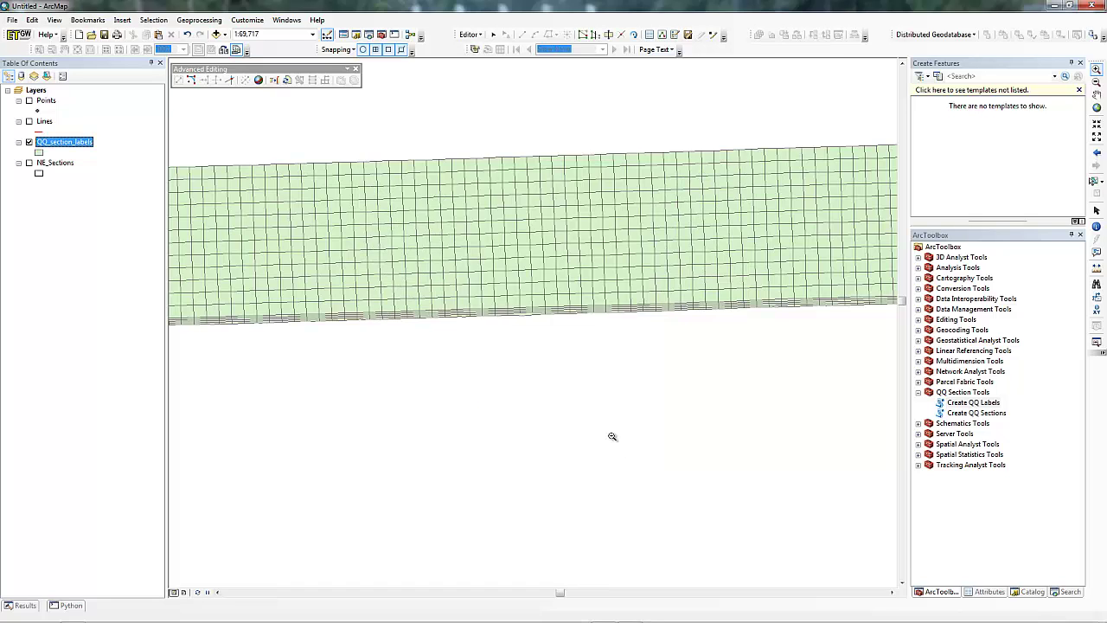
left_click_drag(311, 301, 724, 320)
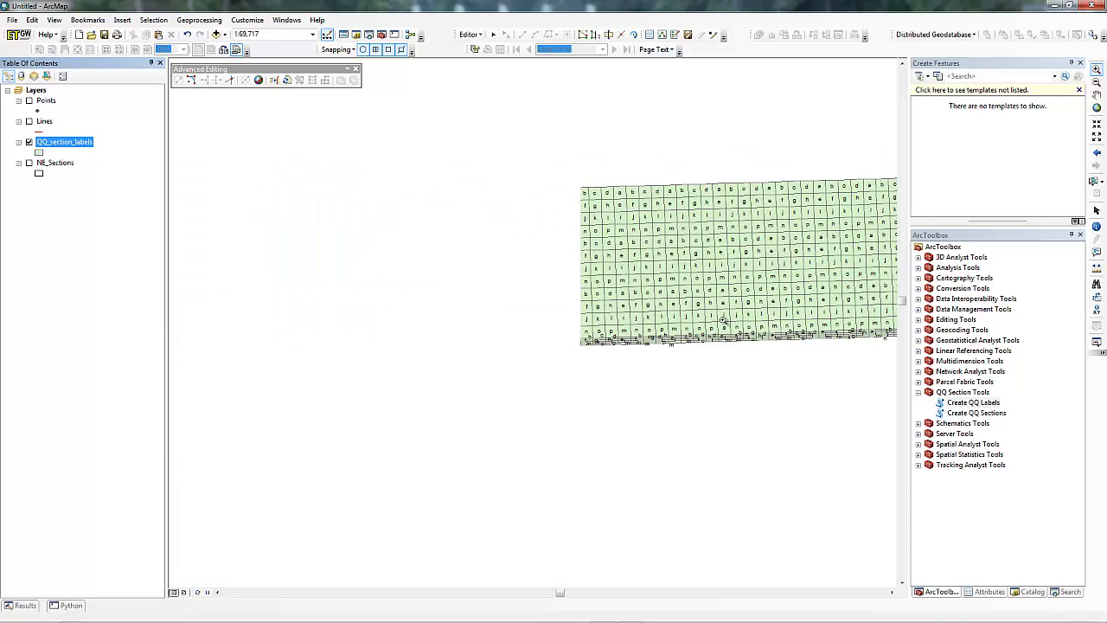
- Add the original Section_NE feature class from the Sections dataset to the map
left_click(217, 34)
left_click(453, 286)
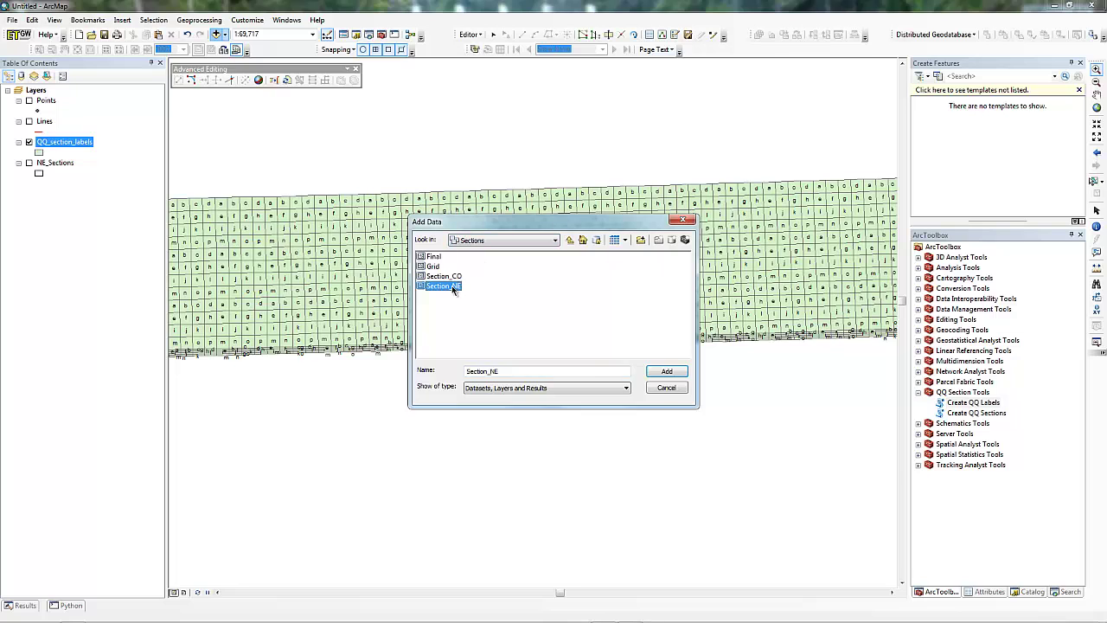
double_click(453, 286)
- Give the Section_NE layer the Hollow symbol with a thicker outline
left_click(40, 152)
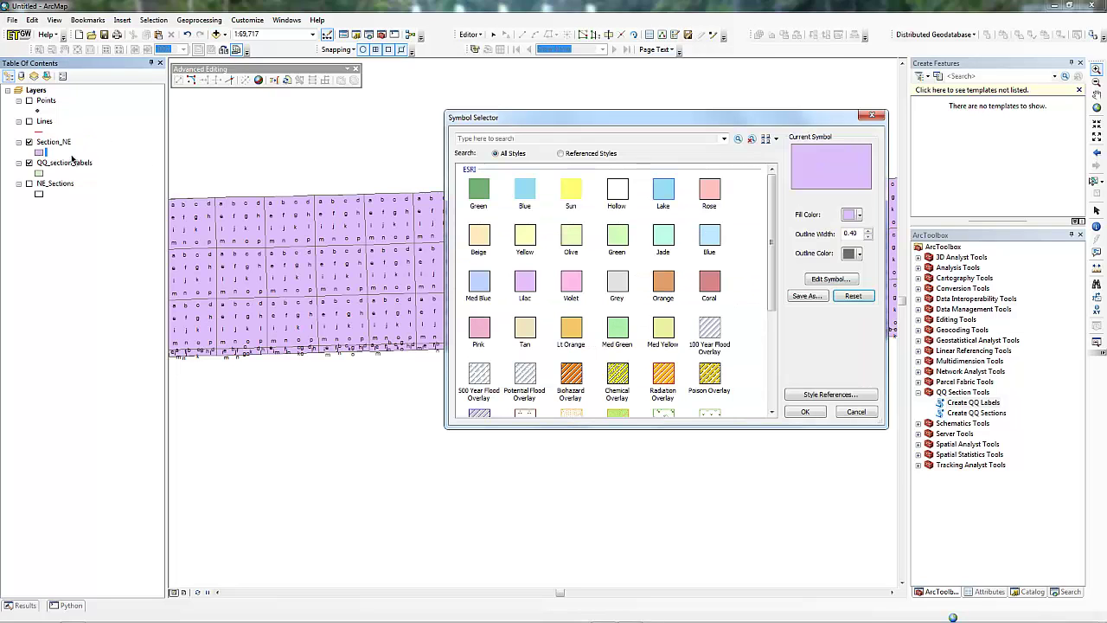
left_click(617, 192)
left_click(867, 231)
left_click(809, 413)
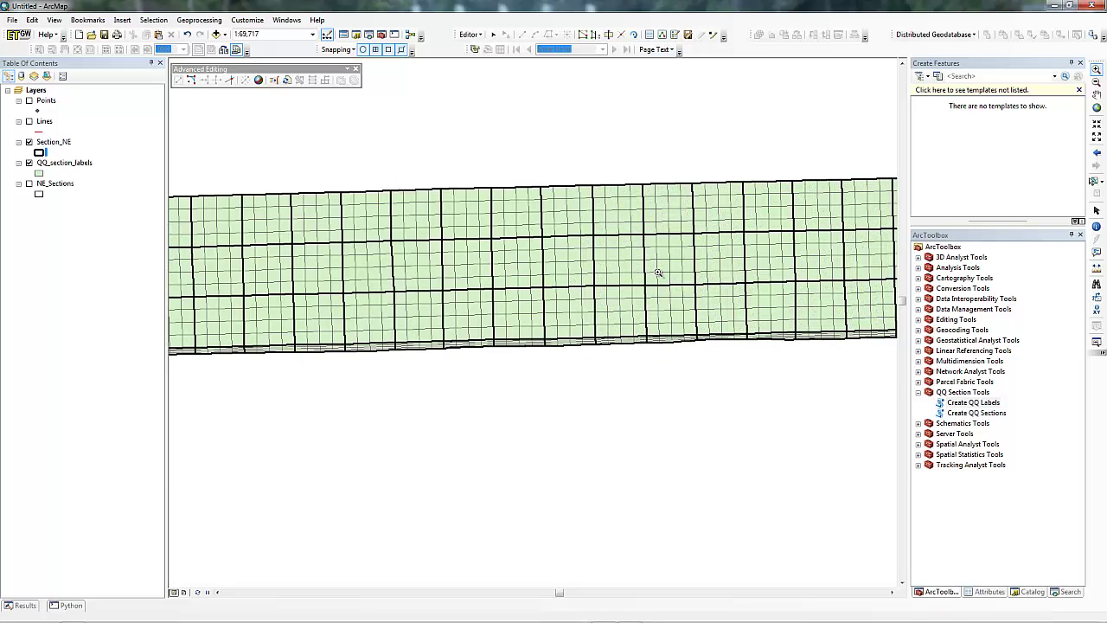
- Examine the quarter-quarter sections and labels against the Section_NE outlines in the large eastern block of the grid
left_click(1097, 107)
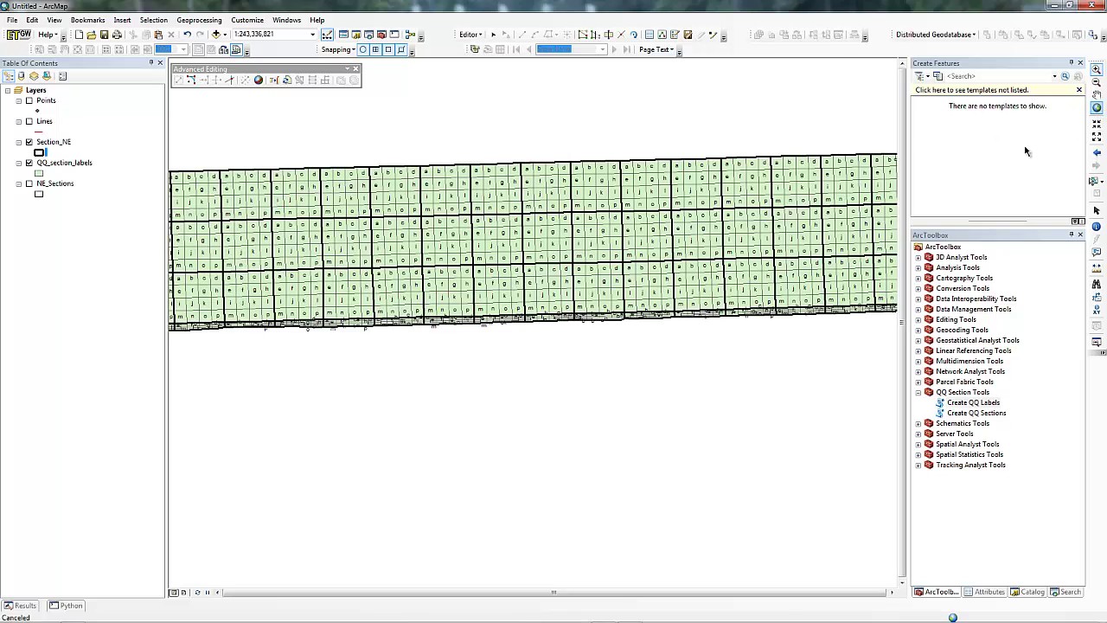
left_click_drag(518, 281, 557, 305)
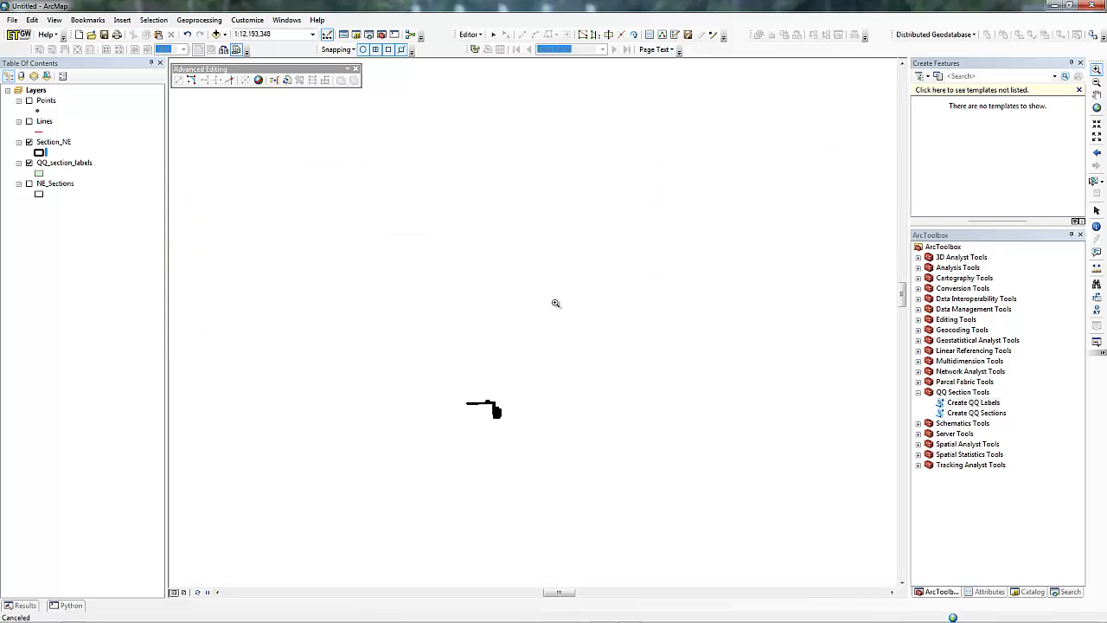
left_click_drag(486, 401, 507, 414)
left_click_drag(436, 300, 638, 412)
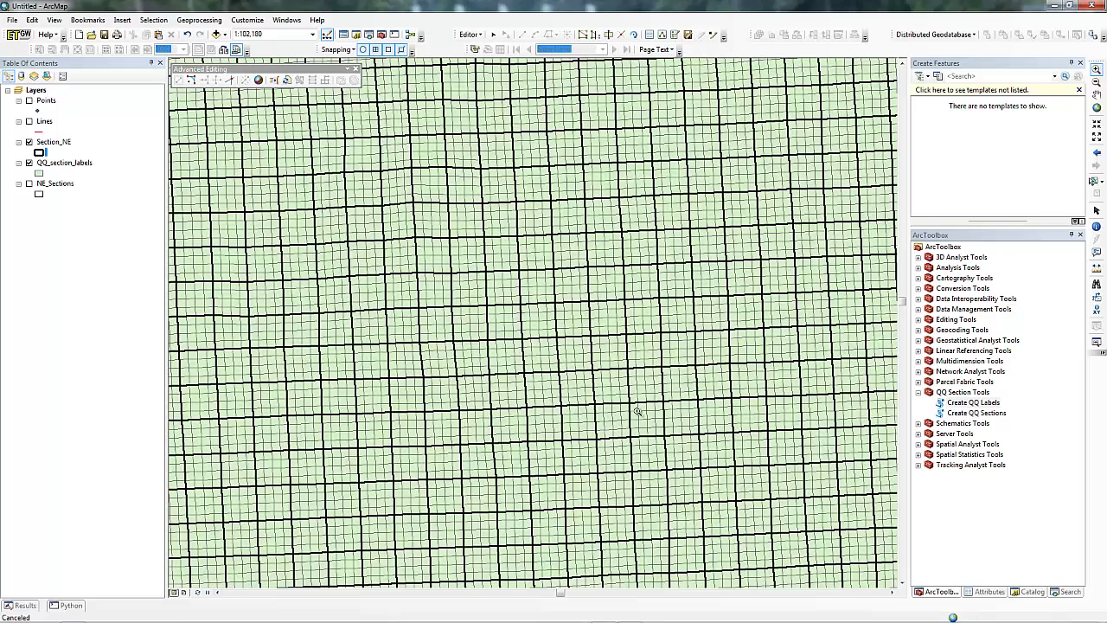